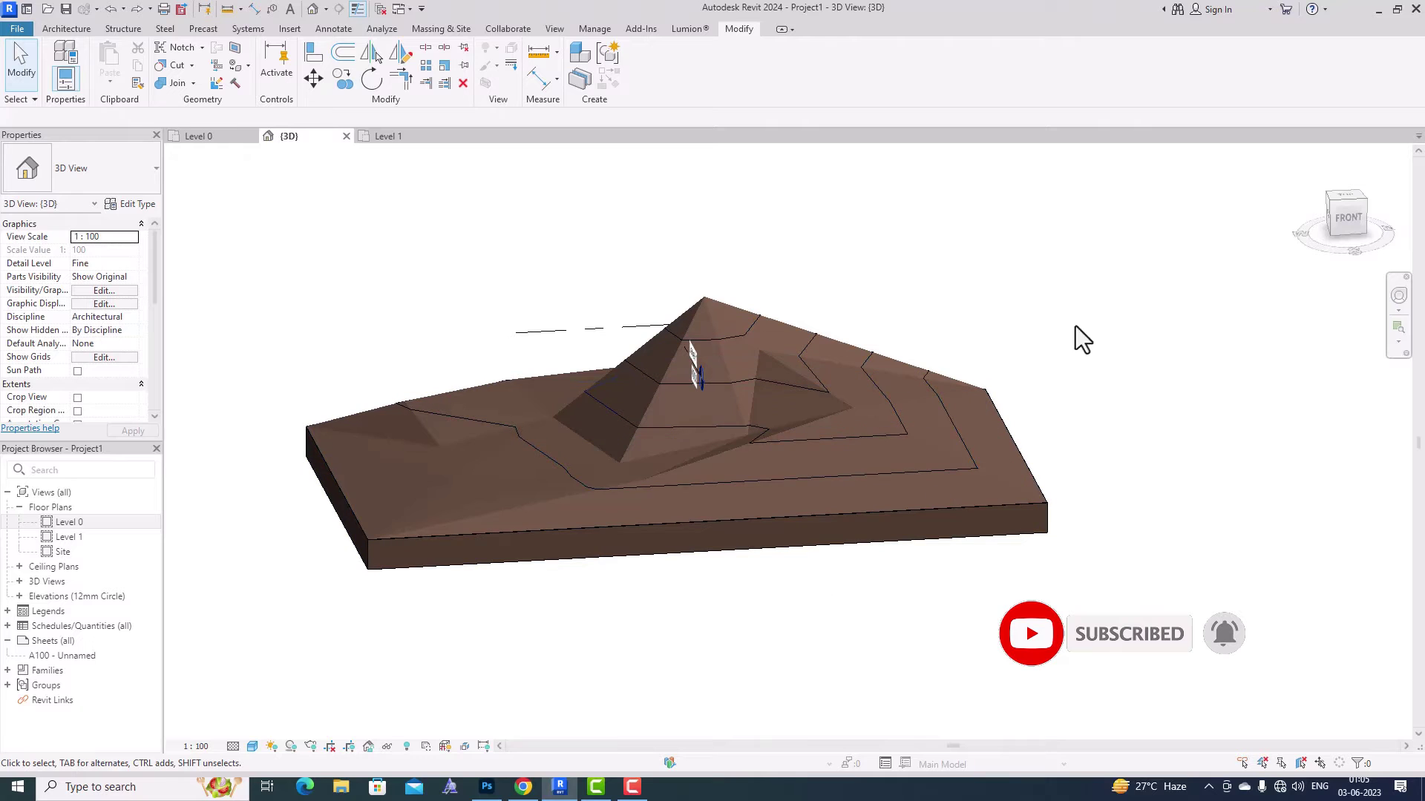
- Start Cut Geometry from the Modify tab's Cut dropdown with Multiple Cut unchecked
{"action": "left_click", "coordinate": [1350, 220]}
{"action": "left_click_drag", "start_coordinate": [1308, 239], "coordinate": [1359, 212]}
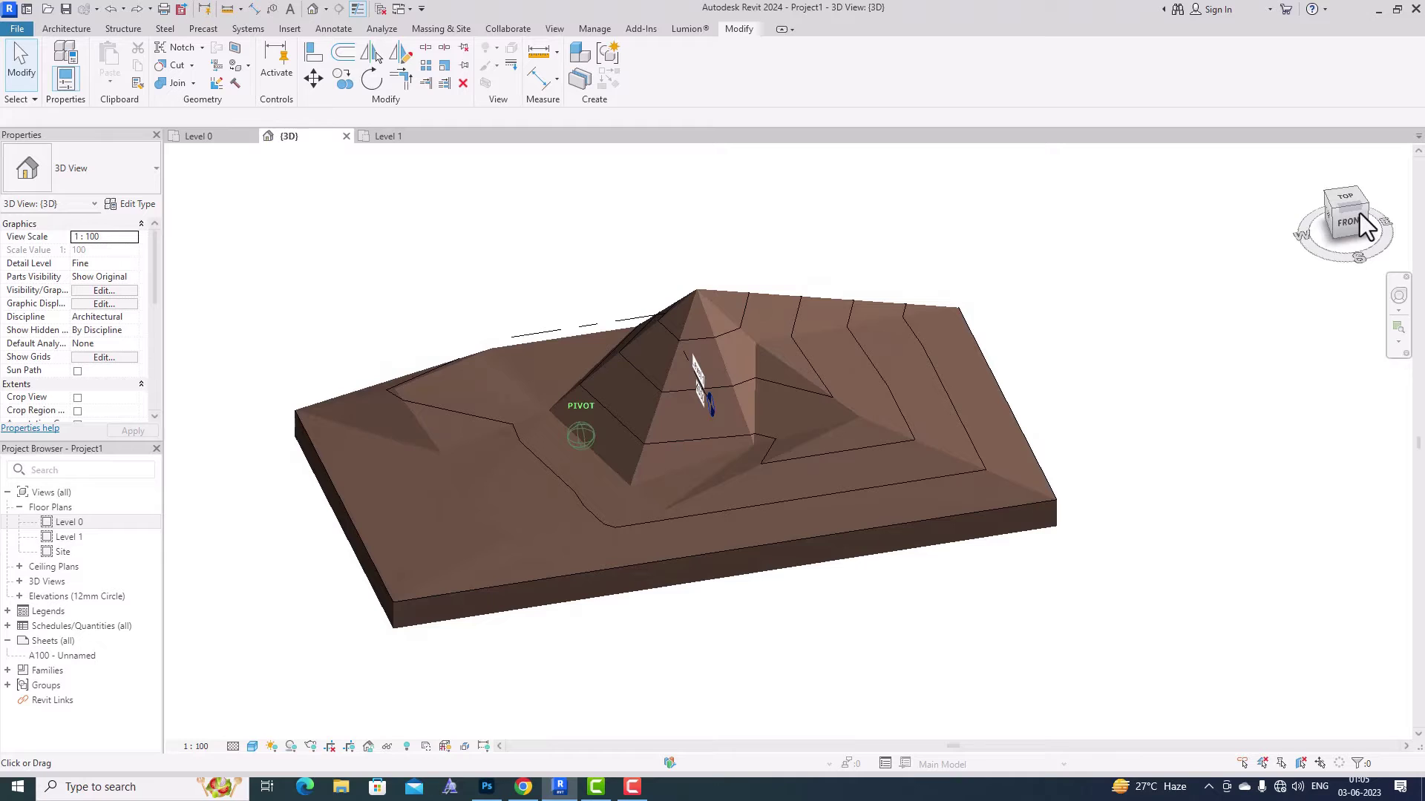
{"action": "left_click", "coordinate": [193, 67]}
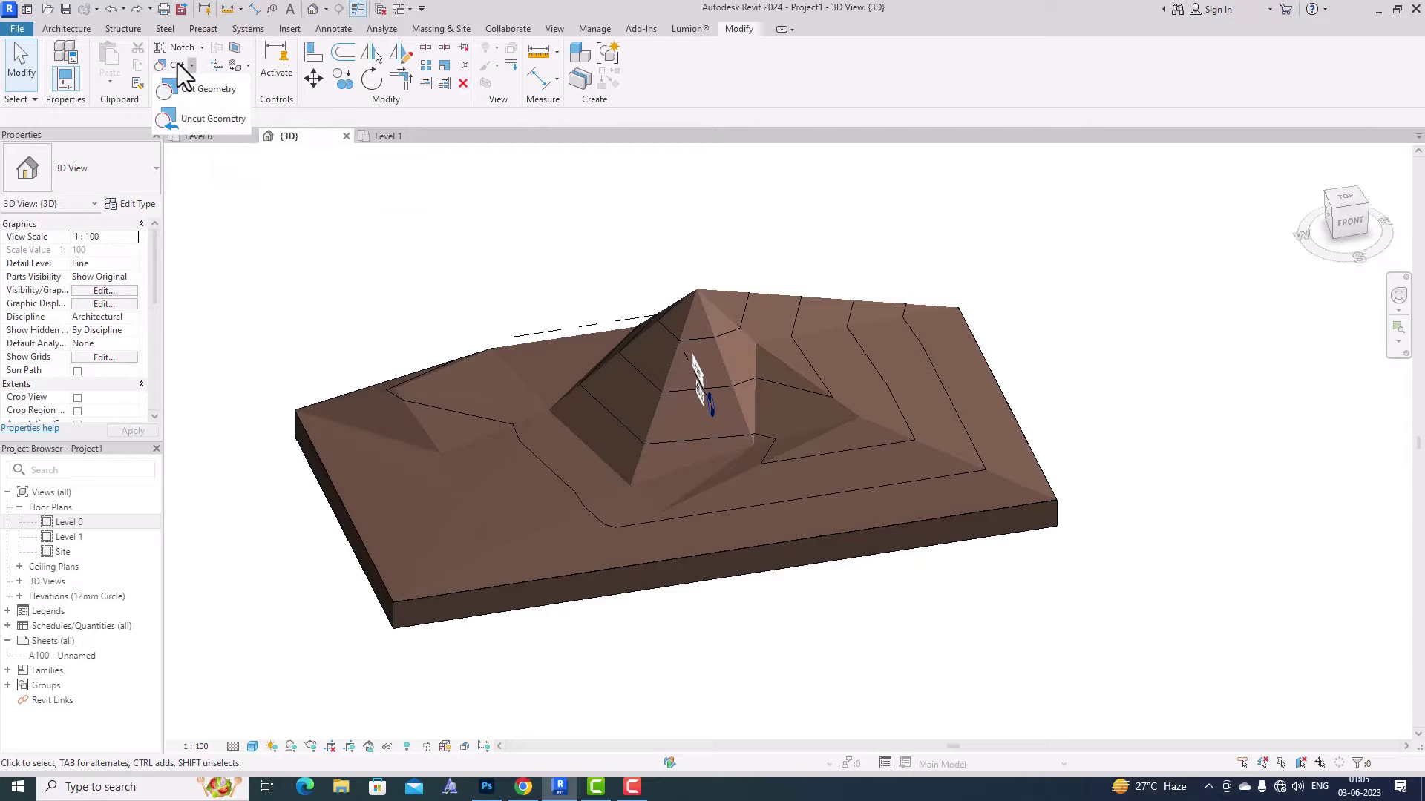
{"action": "left_click", "coordinate": [176, 64]}
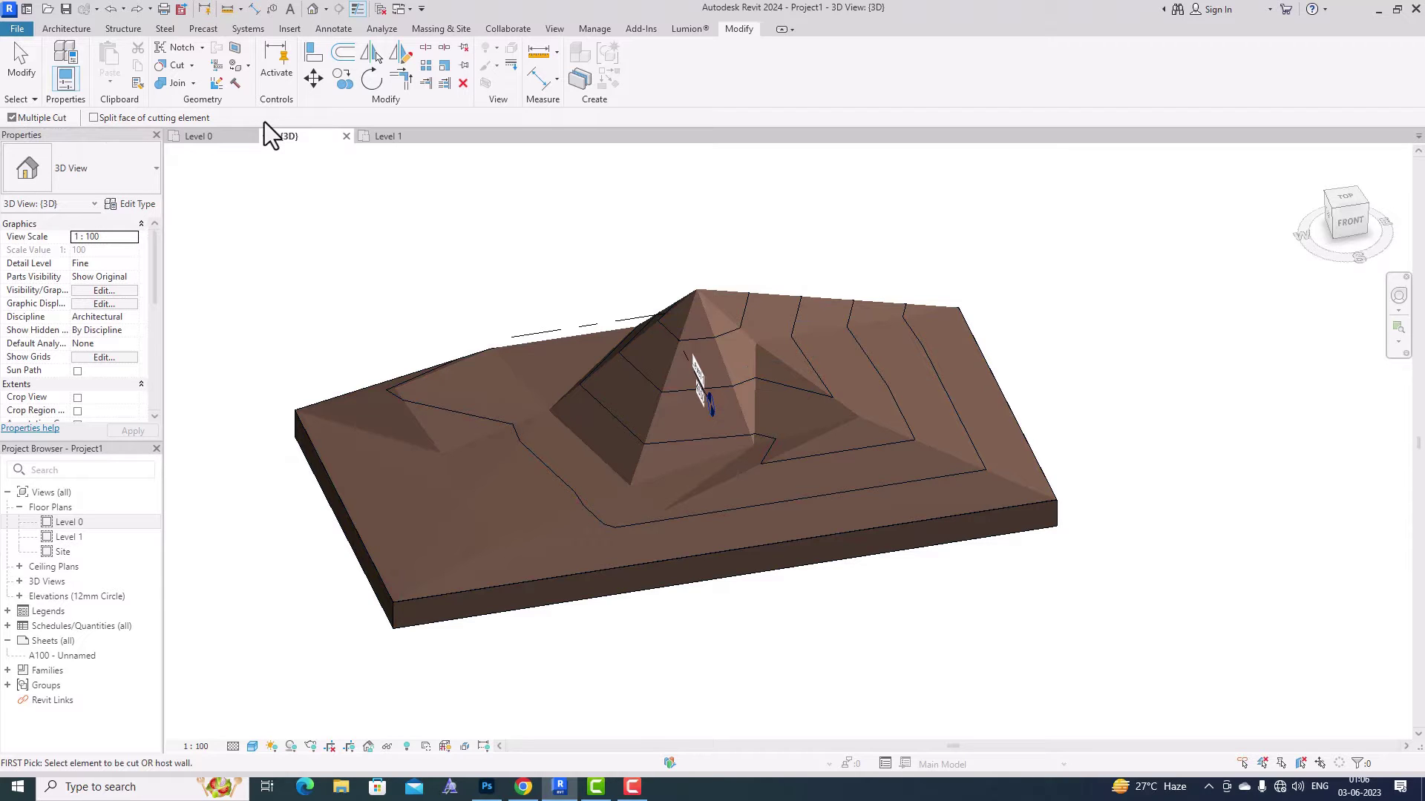
{"action": "left_click", "coordinate": [11, 118]}
- On the Level 0 plan, draw a Wall-Fnd_750Con_Footing wall along the terrain's left edge, then view it in 3D
{"action": "double_click", "coordinate": [69, 522]}
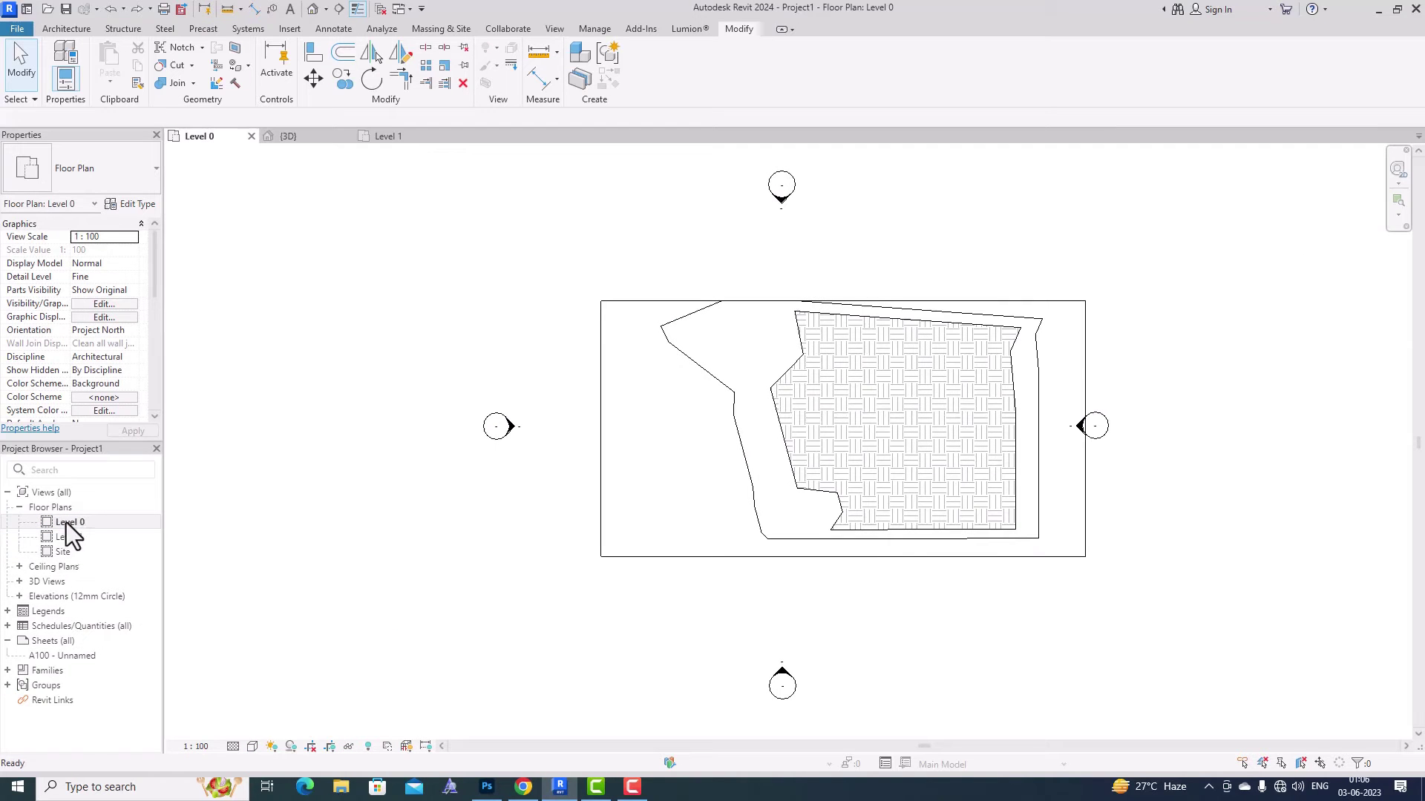
{"action": "left_click", "coordinate": [61, 29]}
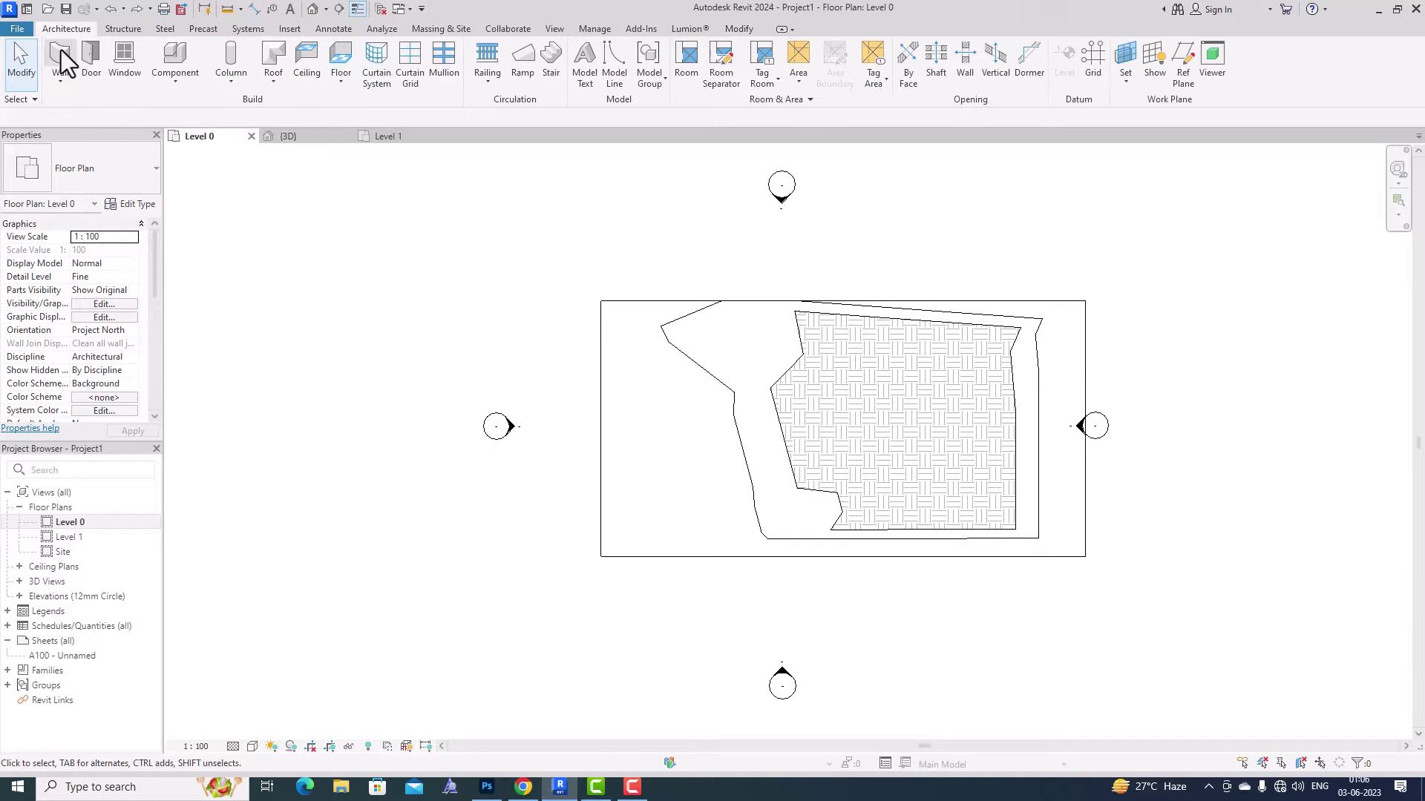
{"action": "left_click", "coordinate": [59, 58]}
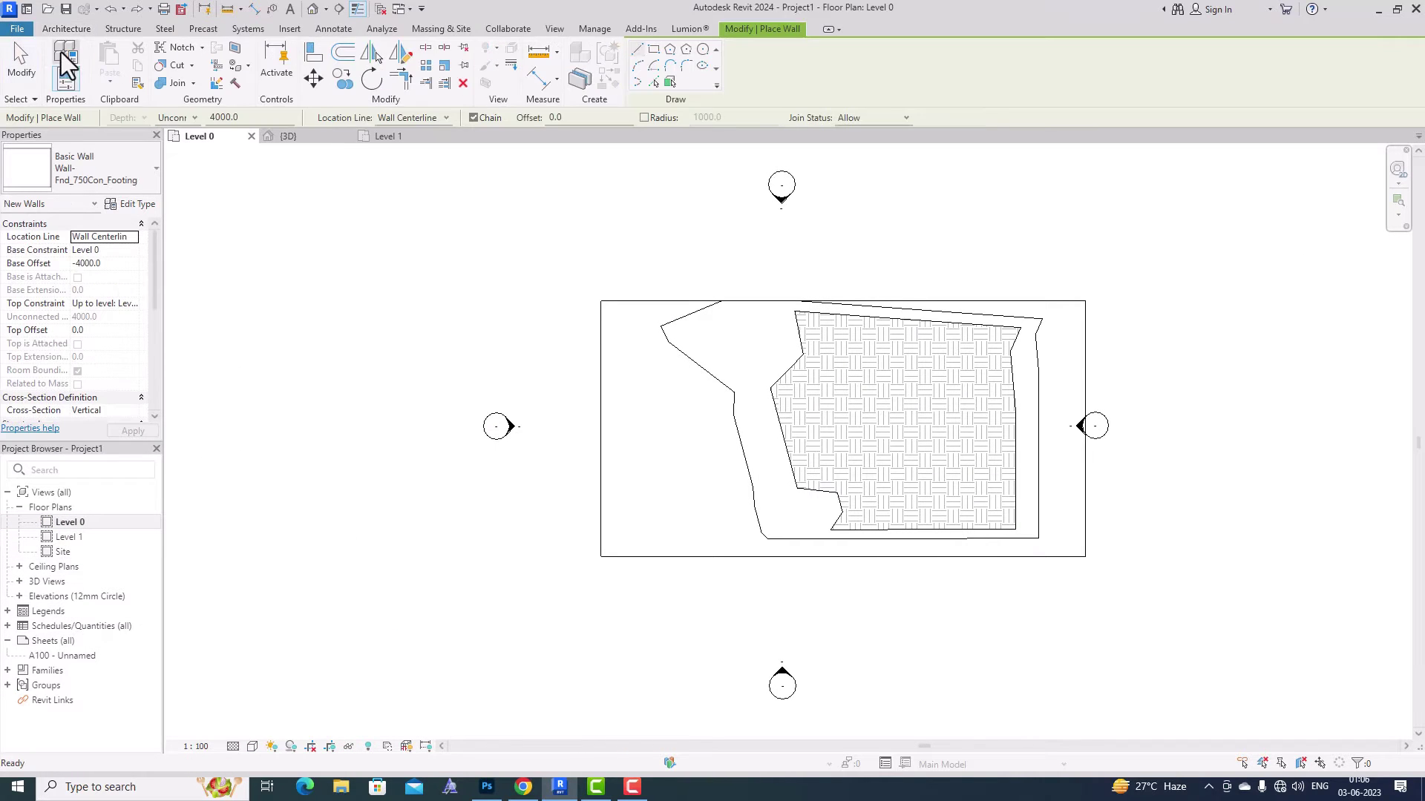
{"action": "left_click", "coordinate": [91, 186]}
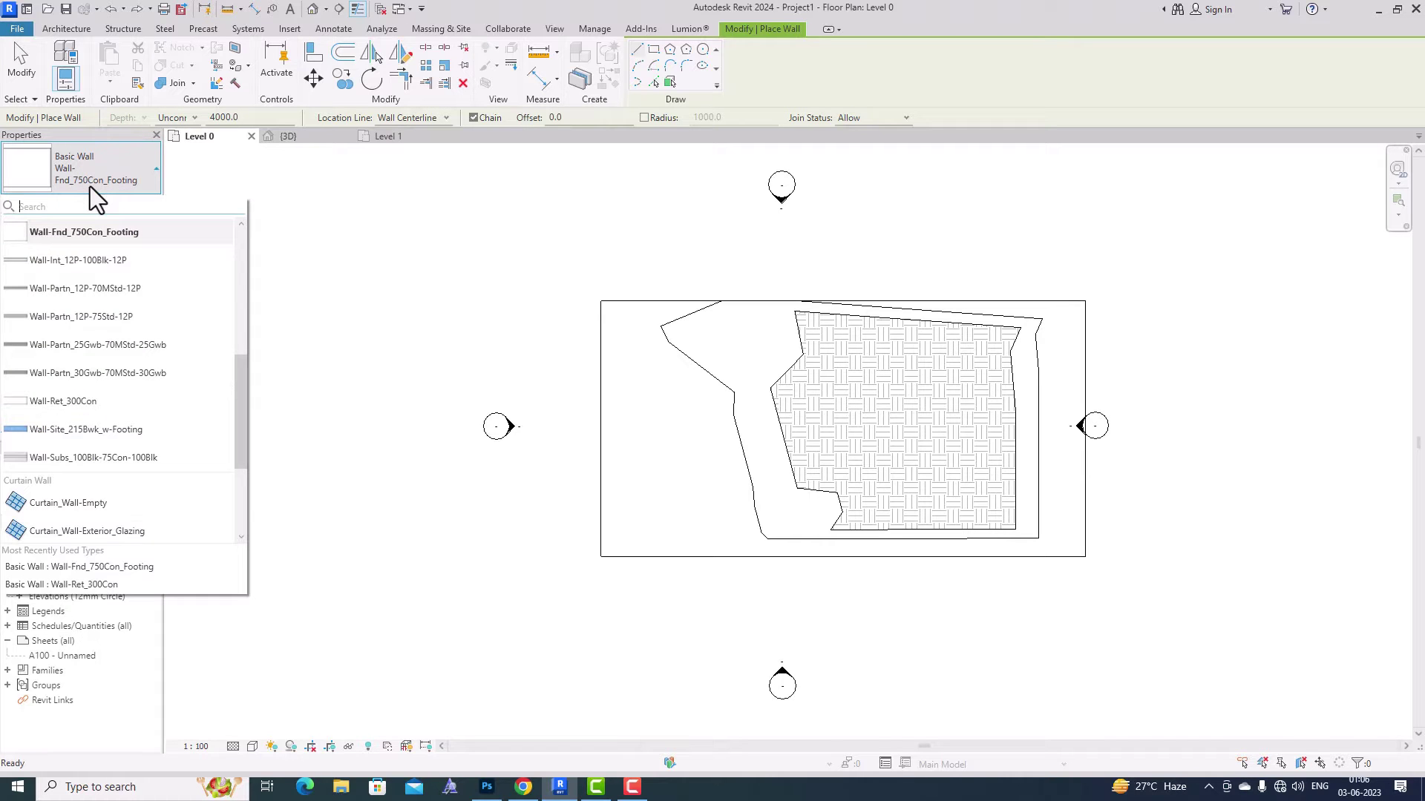
{"action": "left_click", "coordinate": [91, 185]}
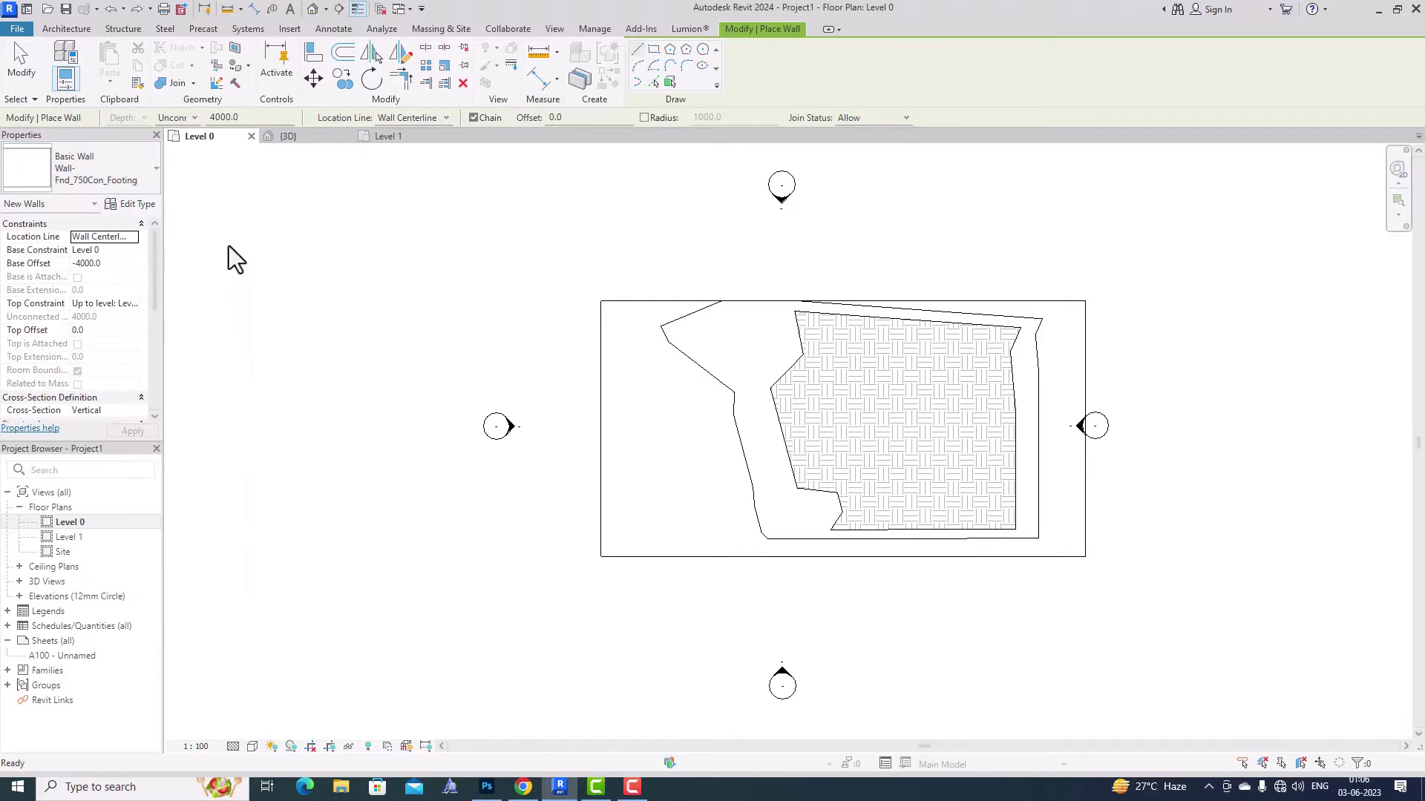
{"action": "left_click", "coordinate": [651, 571]}
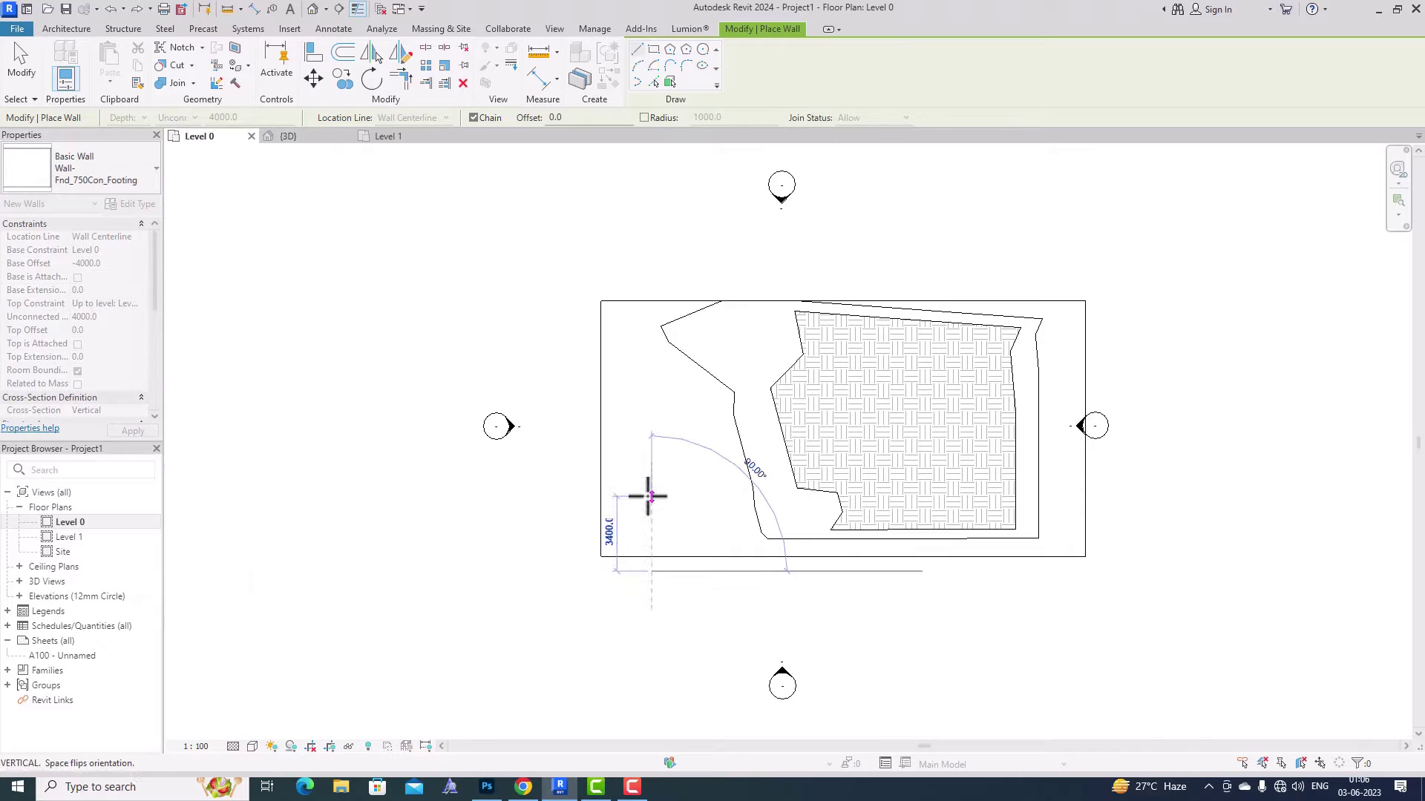
{"action": "left_click", "coordinate": [649, 444]}
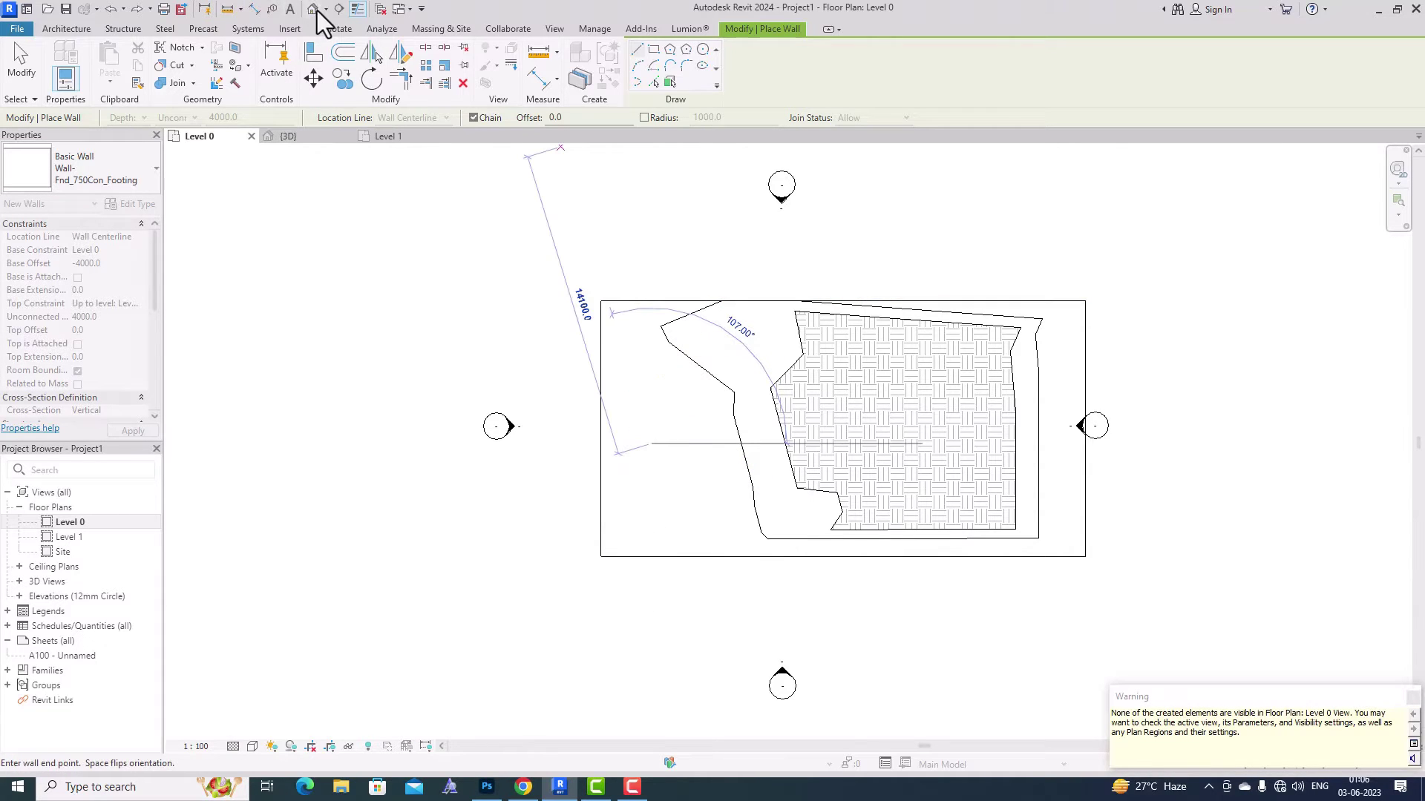
{"action": "left_click", "coordinate": [316, 10]}
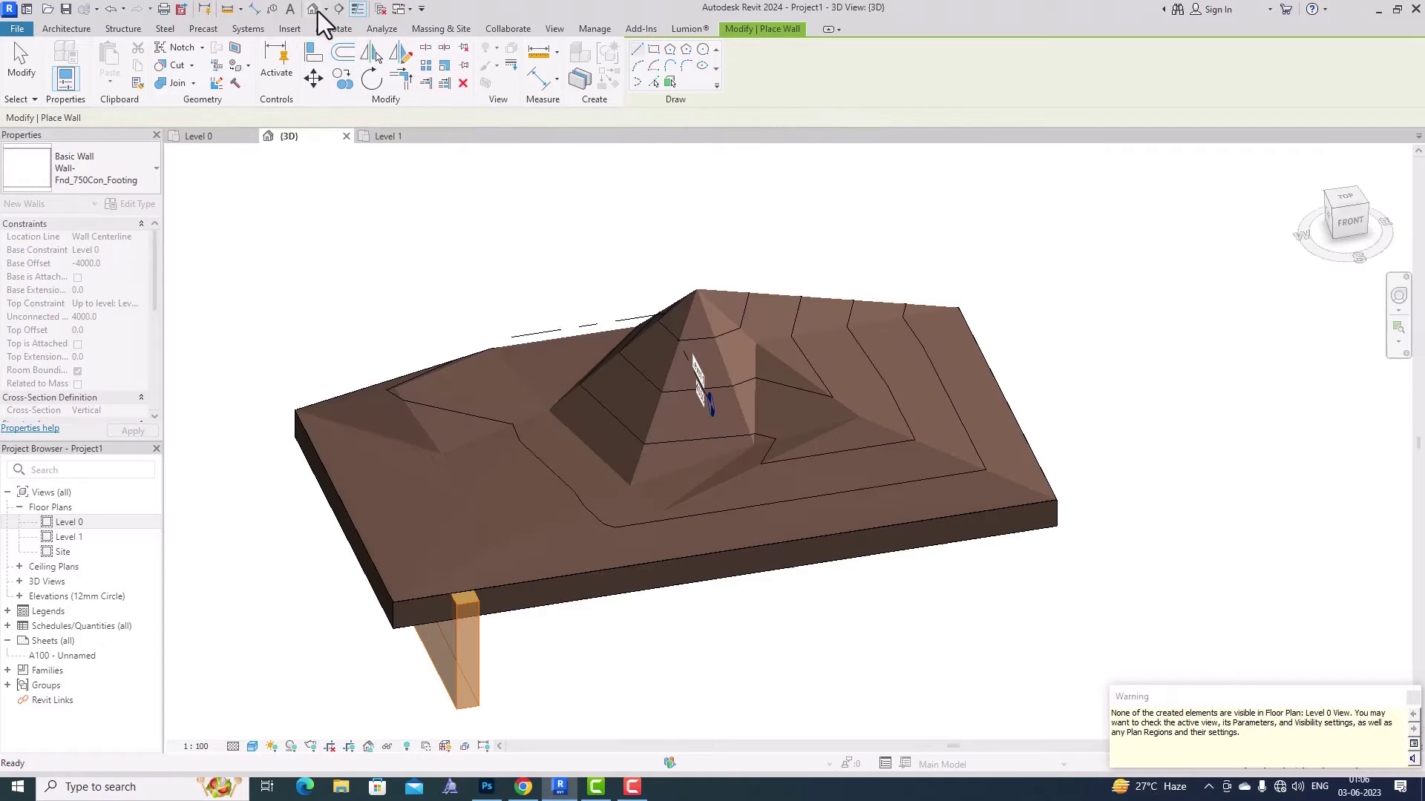
- Drag the footing wall's top handle upward so the wall rises well above the terrain surface
{"action": "key", "text": "Escape"}
{"action": "key", "text": "Escape"}
{"action": "left_click", "coordinate": [453, 622]}
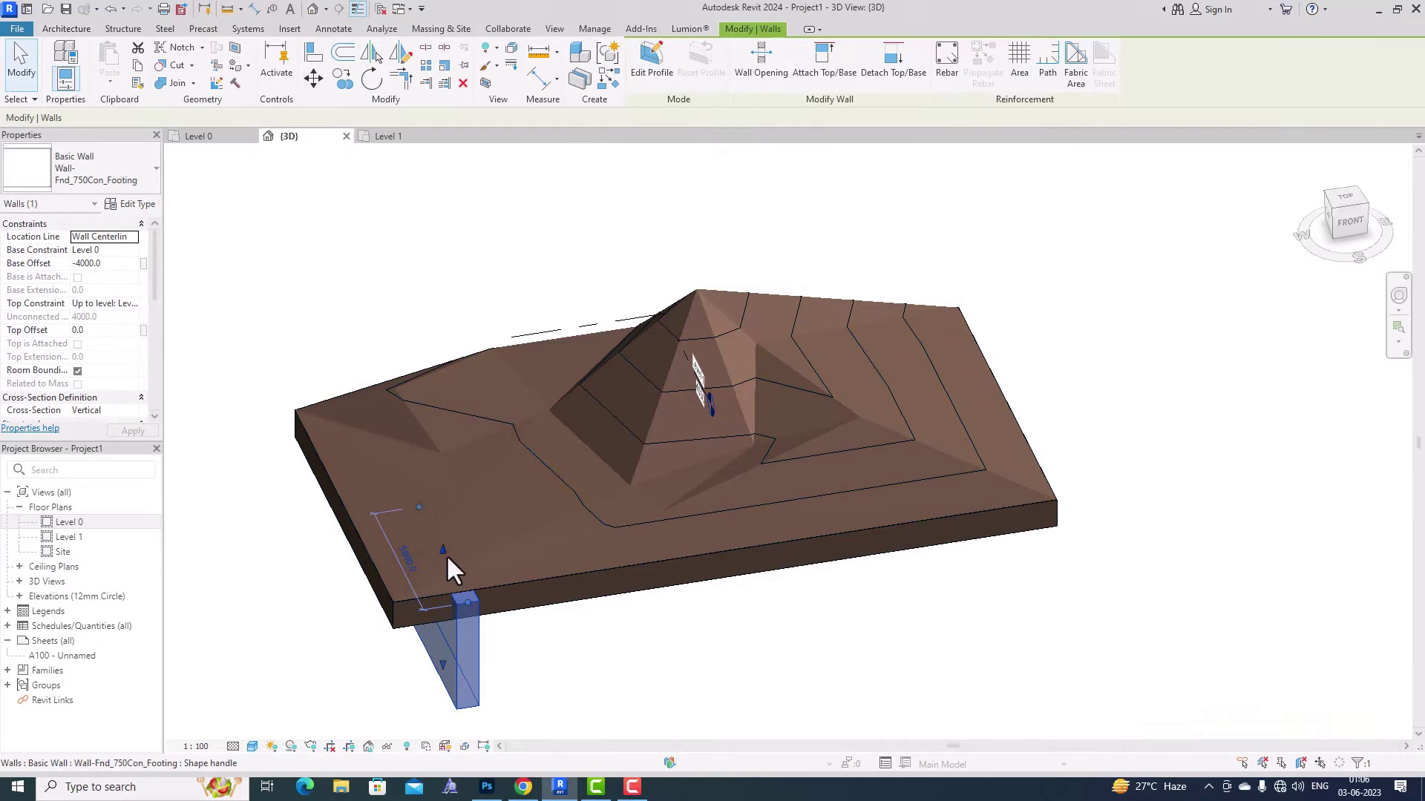
{"action": "left_click_drag", "start_coordinate": [443, 550], "coordinate": [443, 524]}
{"action": "left_click_drag", "start_coordinate": [441, 469], "coordinate": [440, 469]}
{"action": "key", "text": "Escape"}
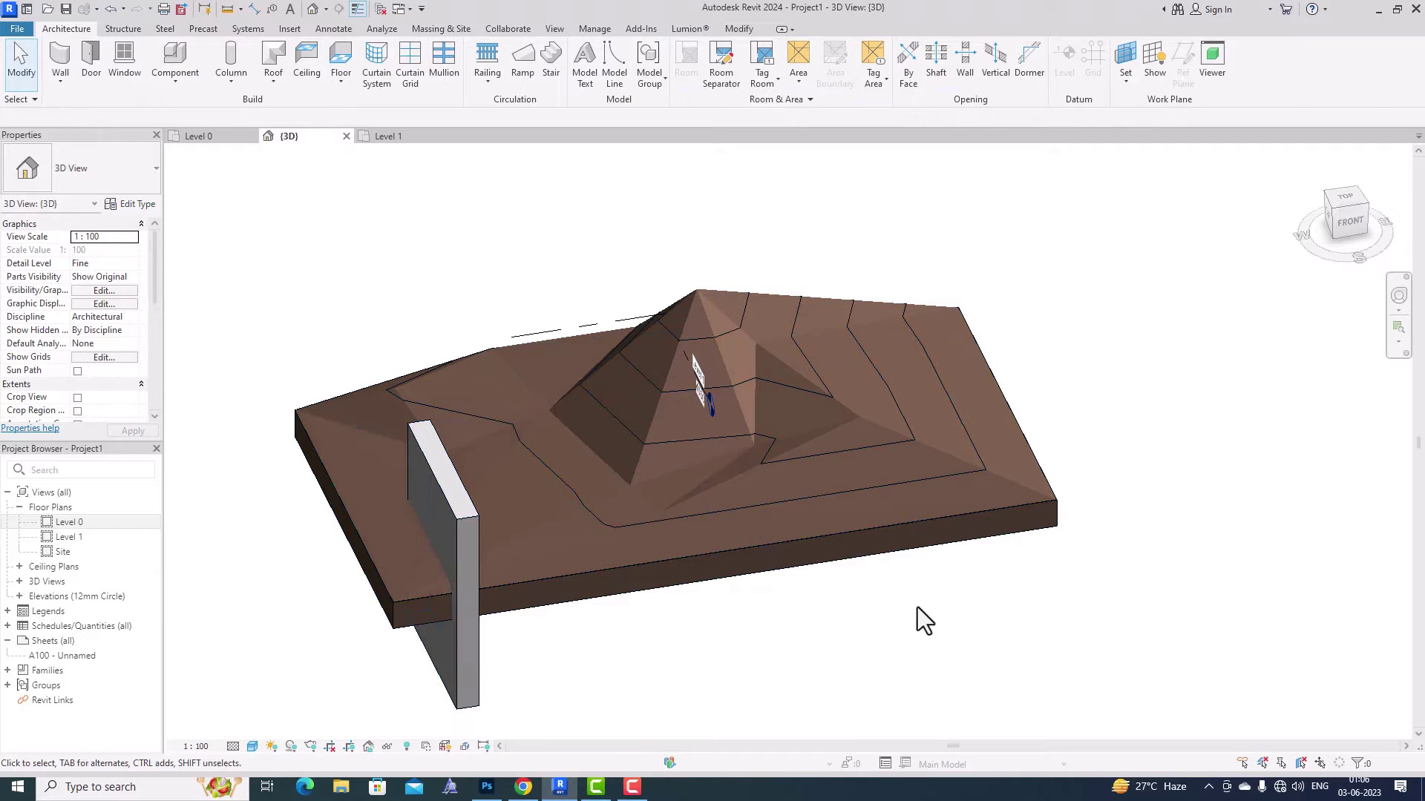
{"action": "left_click_drag", "start_coordinate": [1368, 236], "coordinate": [1190, 216]}
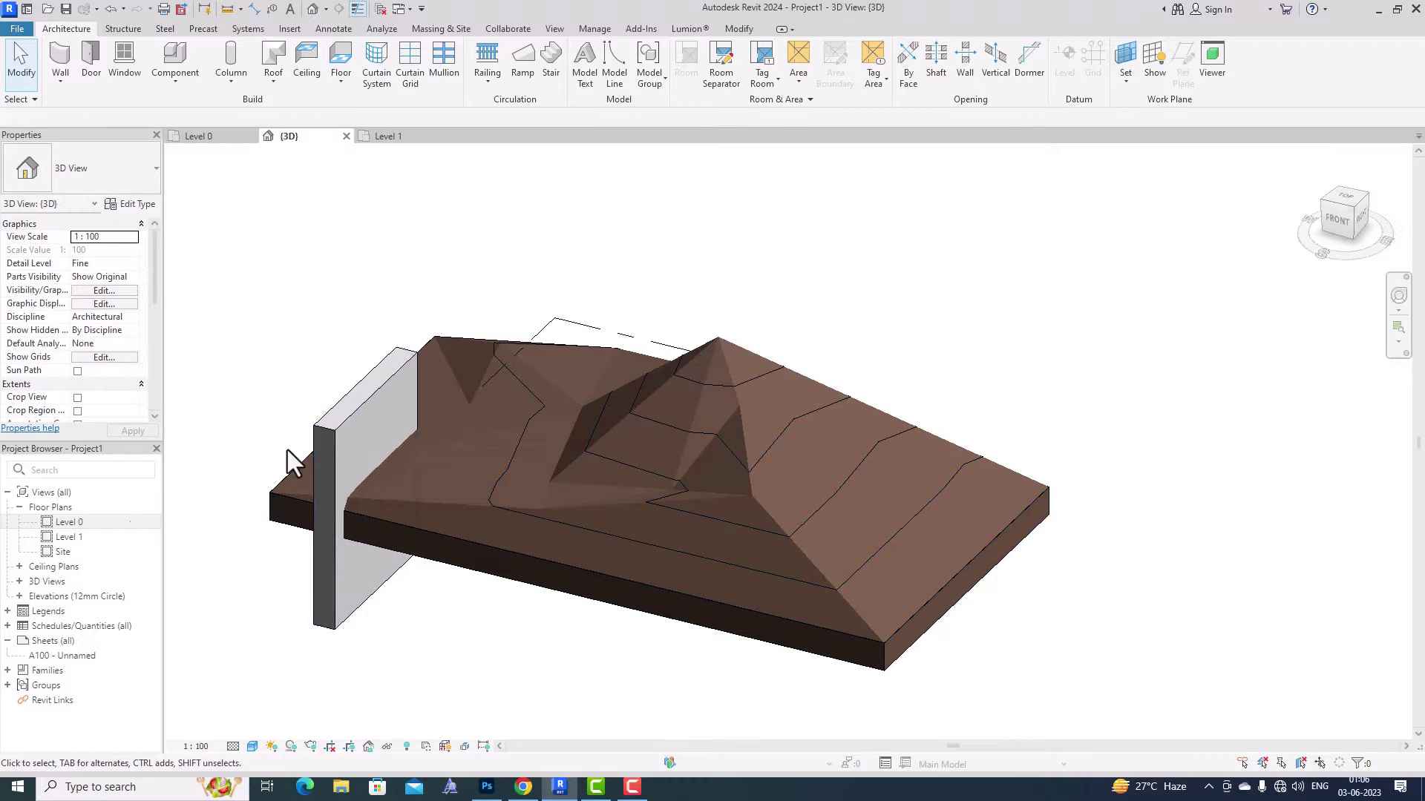
{"action": "double_click", "coordinate": [69, 523]}
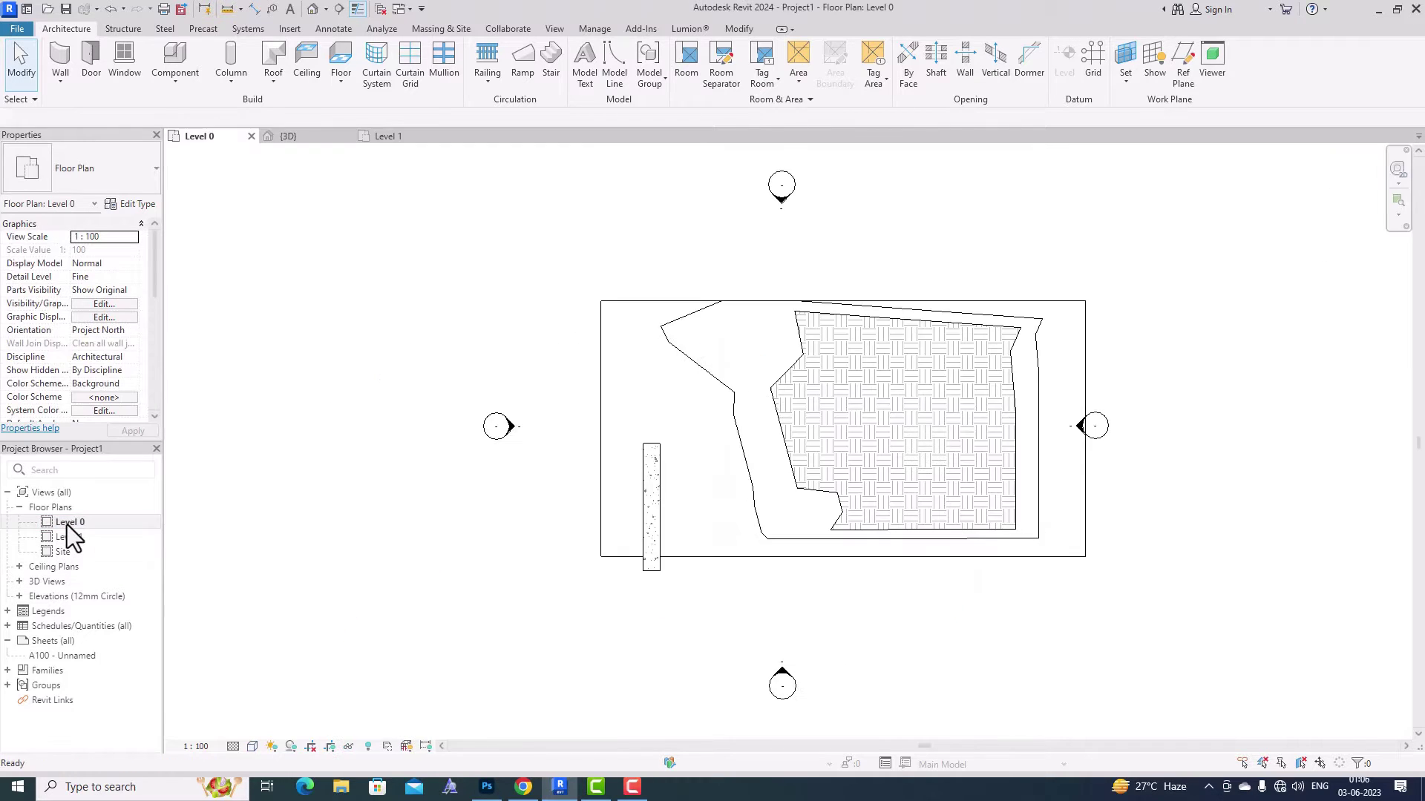
- Copy the footing wall four times at intervals to the right across the terrain
{"action": "left_click", "coordinate": [652, 564]}
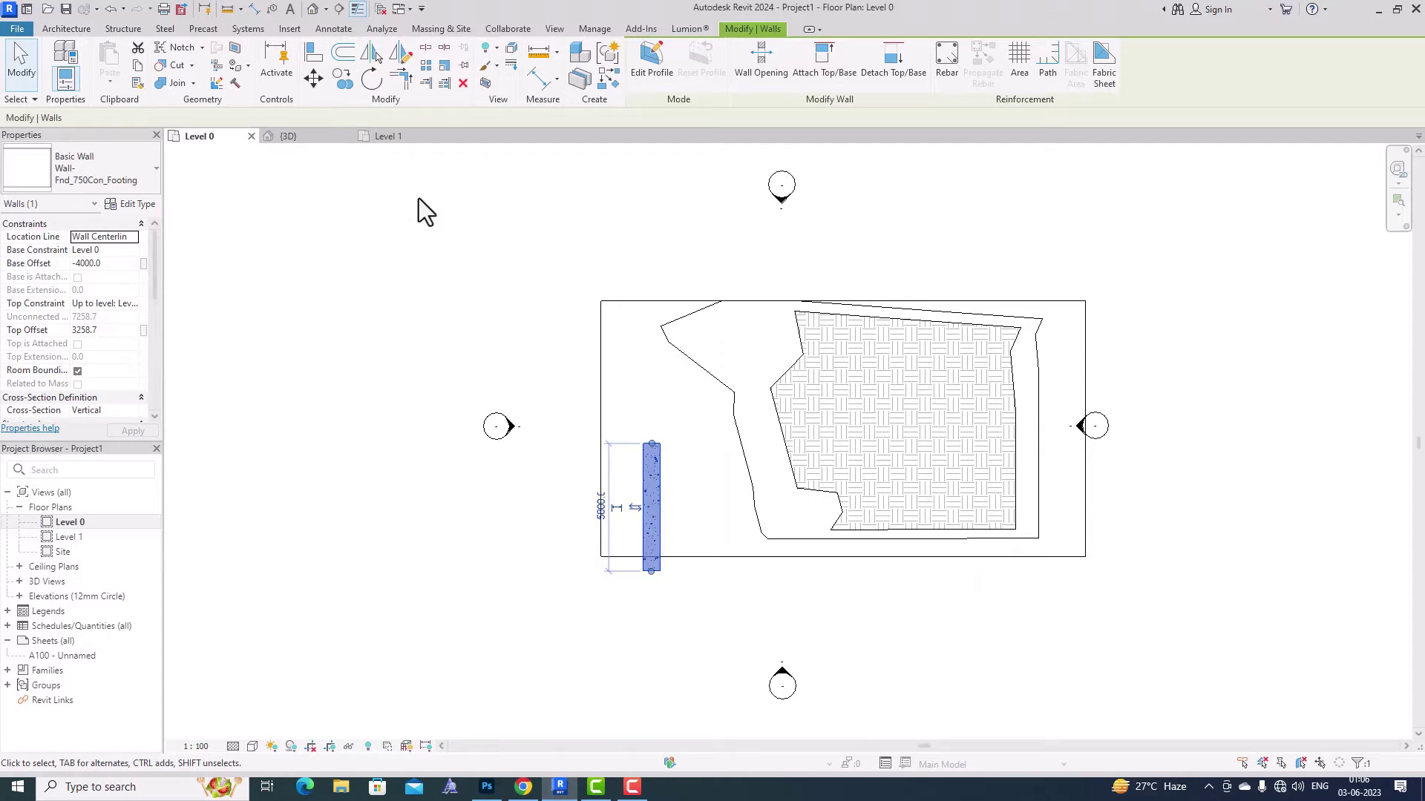
{"action": "left_click", "coordinate": [344, 82]}
{"action": "left_click", "coordinate": [652, 445]}
{"action": "left_click", "coordinate": [770, 444]}
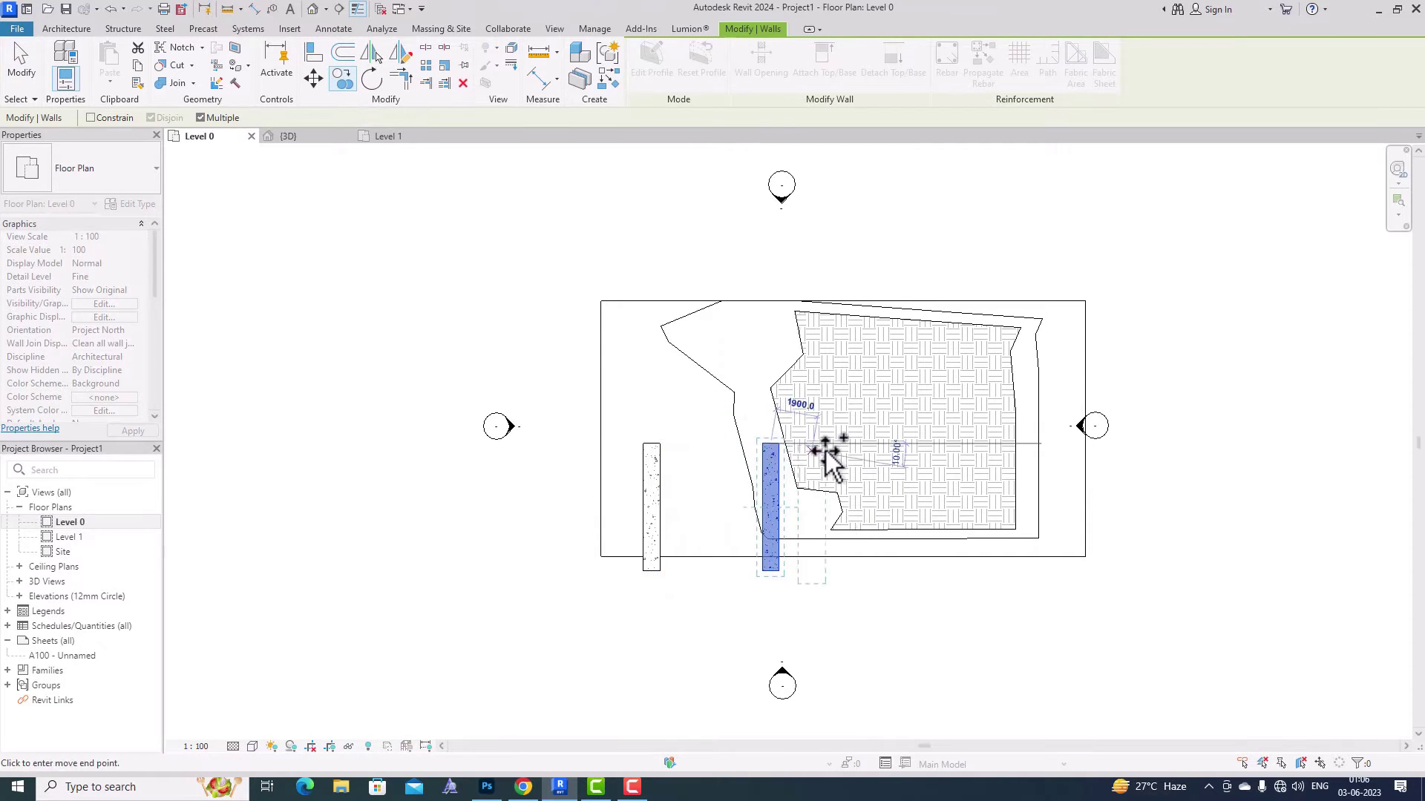
{"action": "left_click", "coordinate": [865, 445]}
{"action": "left_click", "coordinate": [958, 450]}
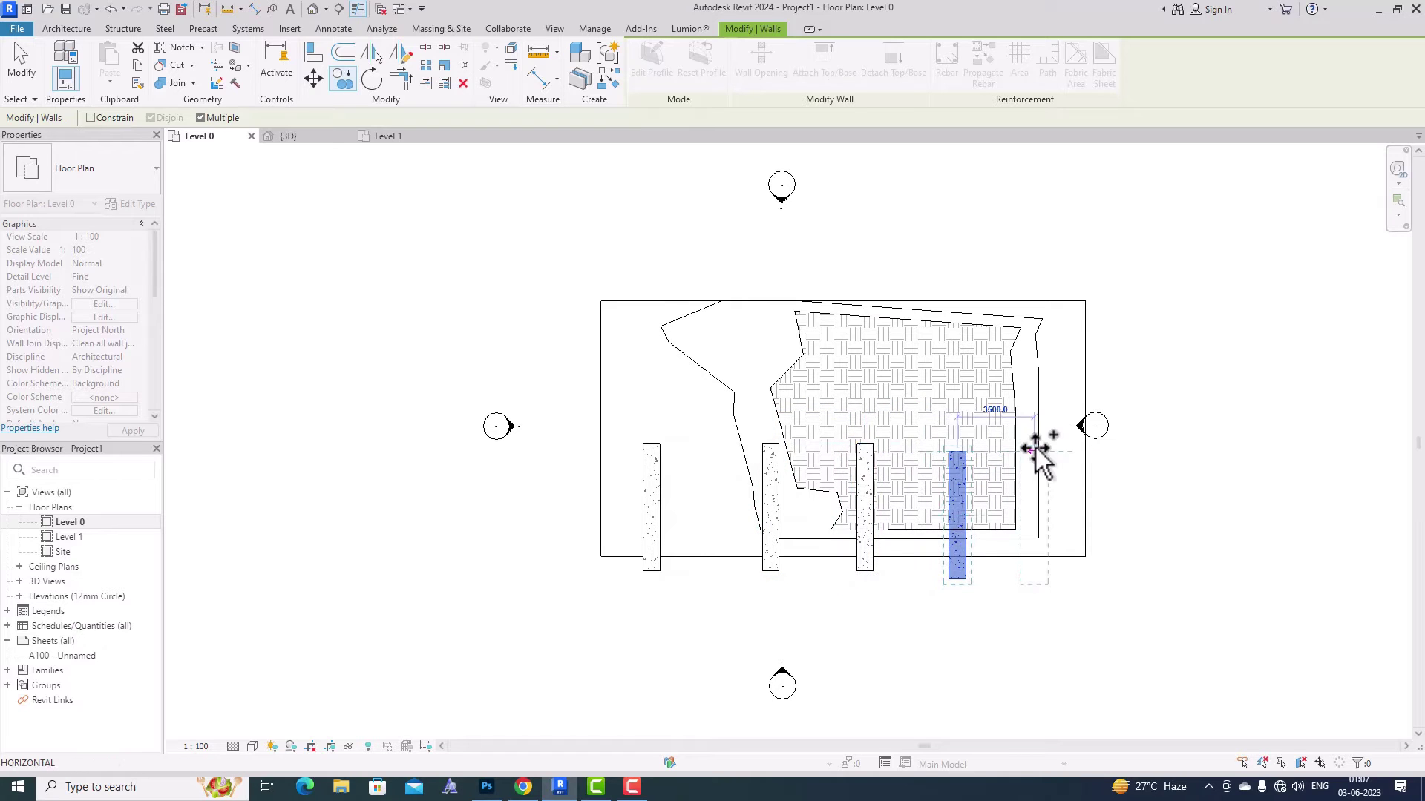
{"action": "left_click", "coordinate": [1068, 454]}
{"action": "key", "text": "Escape"}
{"action": "left_click", "coordinate": [1104, 361]}
- Lengthen the copied walls northward, the second to 9700 and the others to varying lengths
{"action": "left_click", "coordinate": [771, 468]}
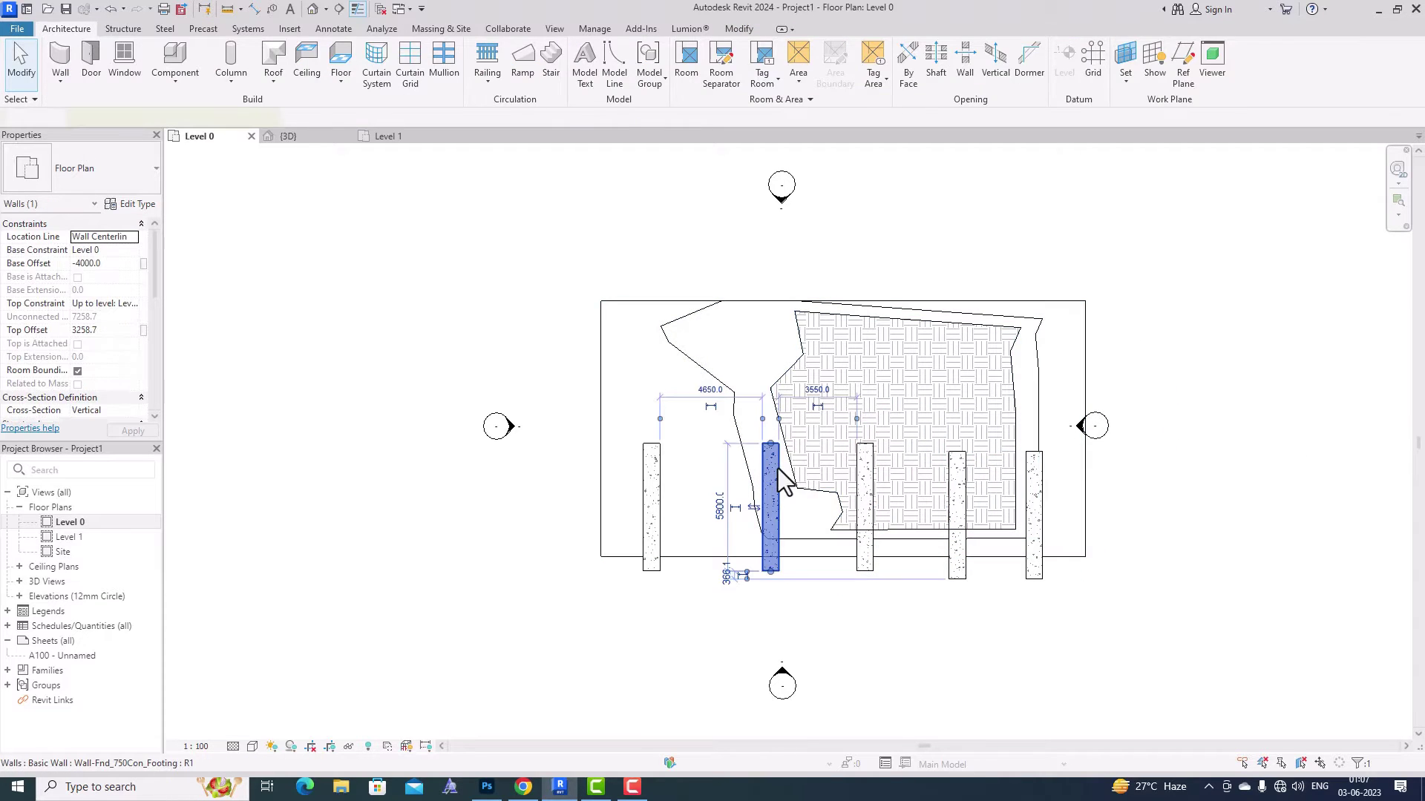
{"action": "key", "text": "r"}
{"action": "key", "text": "o"}
{"action": "left_click", "coordinate": [767, 358]}
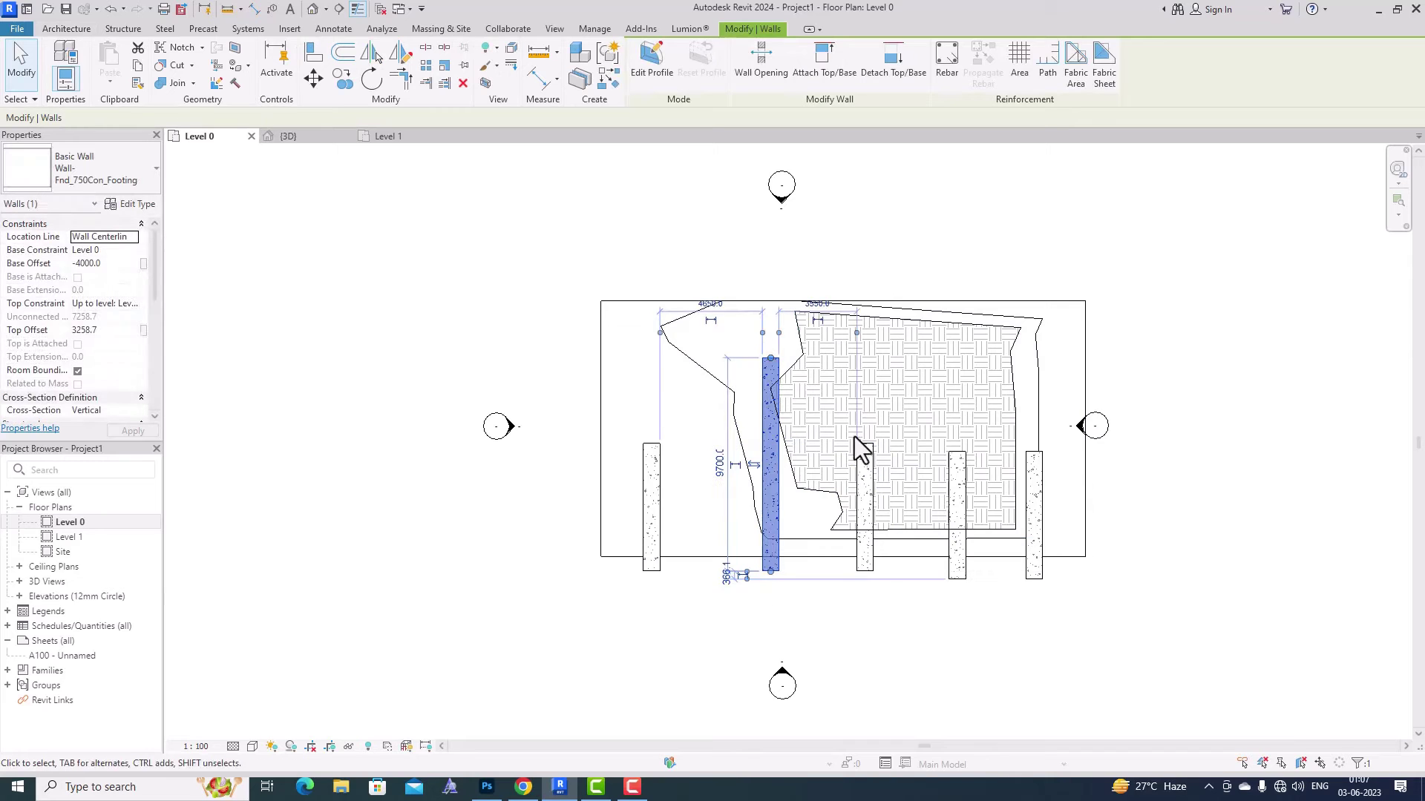
{"action": "left_click", "coordinate": [866, 449]}
{"action": "left_click_drag", "start_coordinate": [865, 446], "coordinate": [865, 358]}
{"action": "left_click", "coordinate": [955, 455]}
{"action": "left_click_drag", "start_coordinate": [957, 453], "coordinate": [974, 337]}
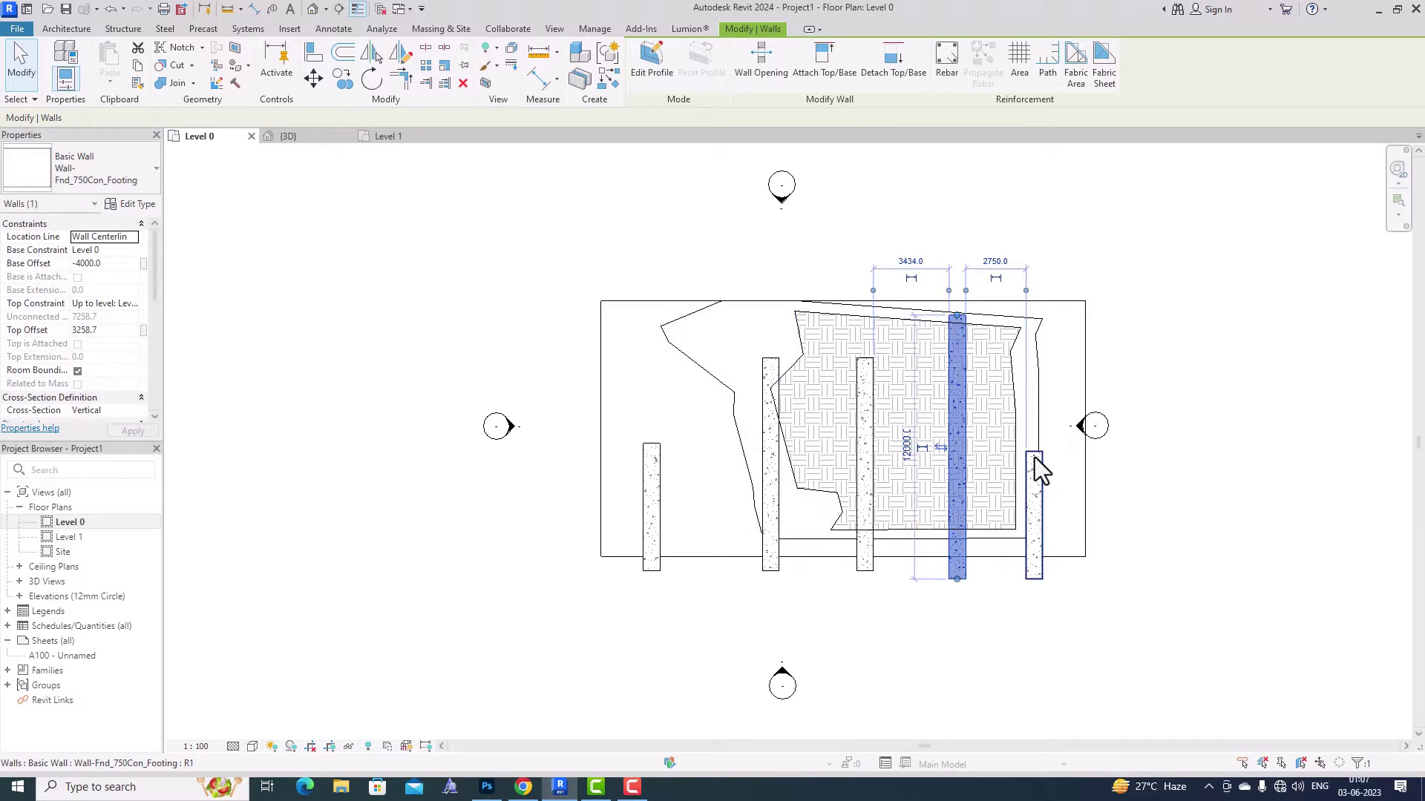
{"action": "left_click", "coordinate": [1038, 464]}
{"action": "left_click_drag", "start_coordinate": [1034, 454], "coordinate": [1032, 383]}
{"action": "left_click", "coordinate": [636, 190]}
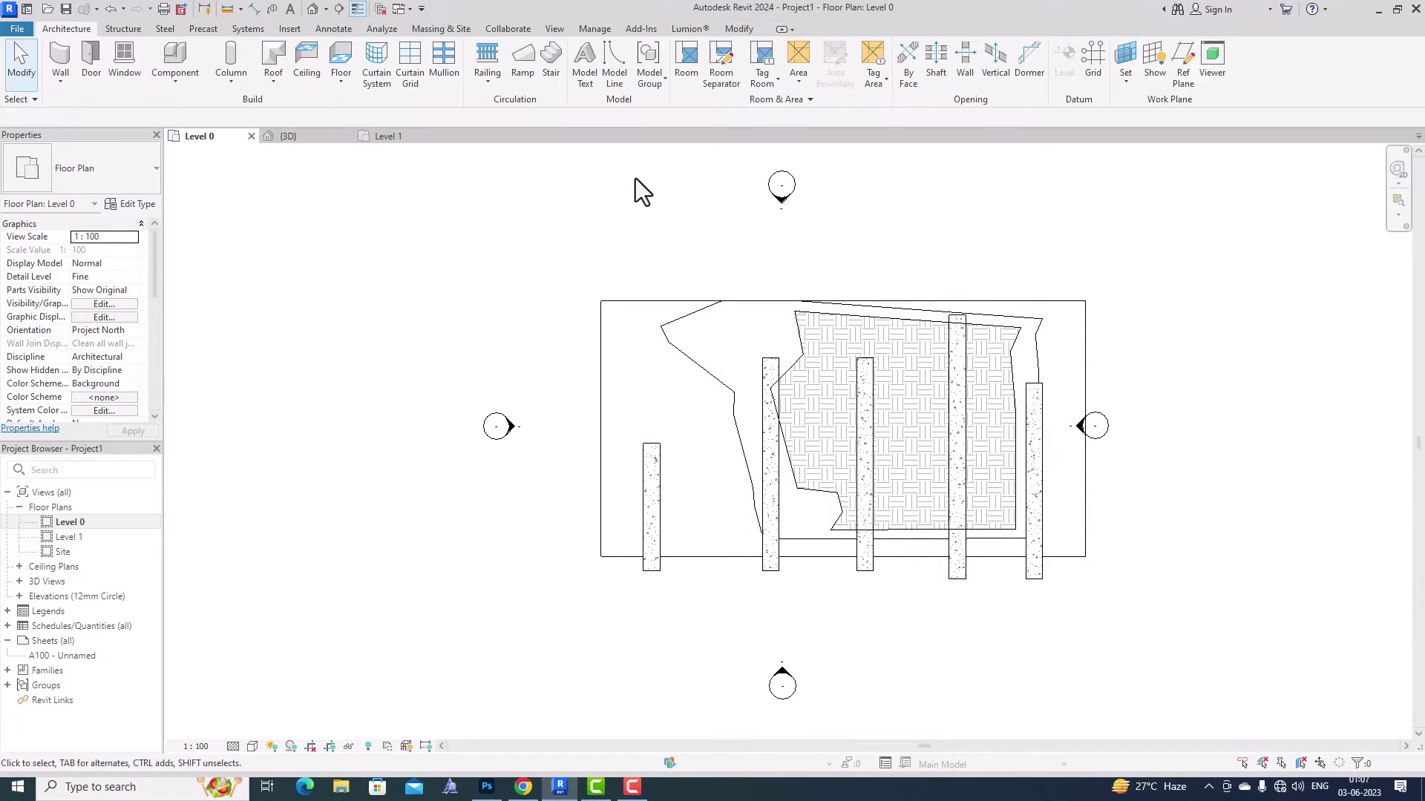
- Switch to the Default 3D View and start Cut Geometry from the Modify tab
{"action": "left_click", "coordinate": [313, 9]}
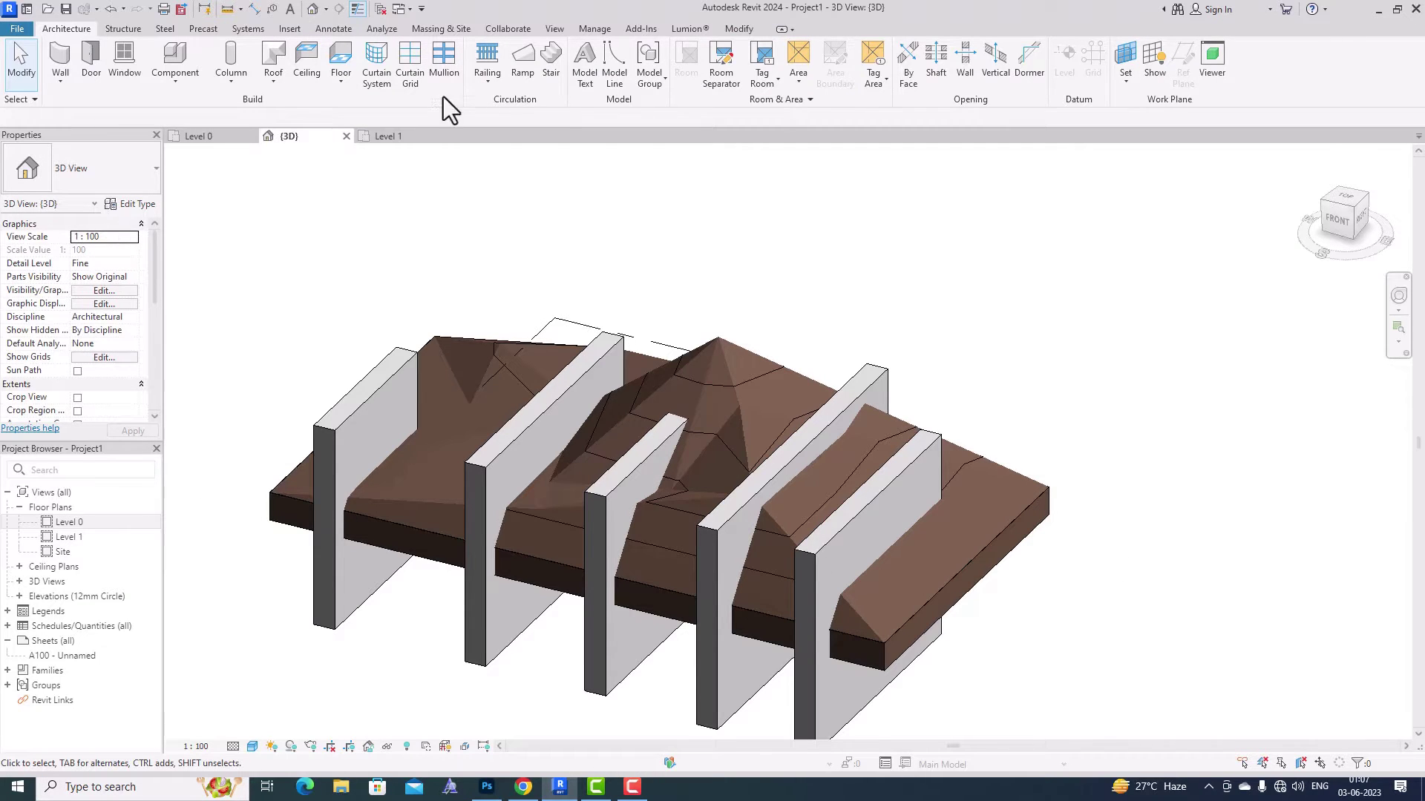
{"action": "left_click", "coordinate": [745, 31]}
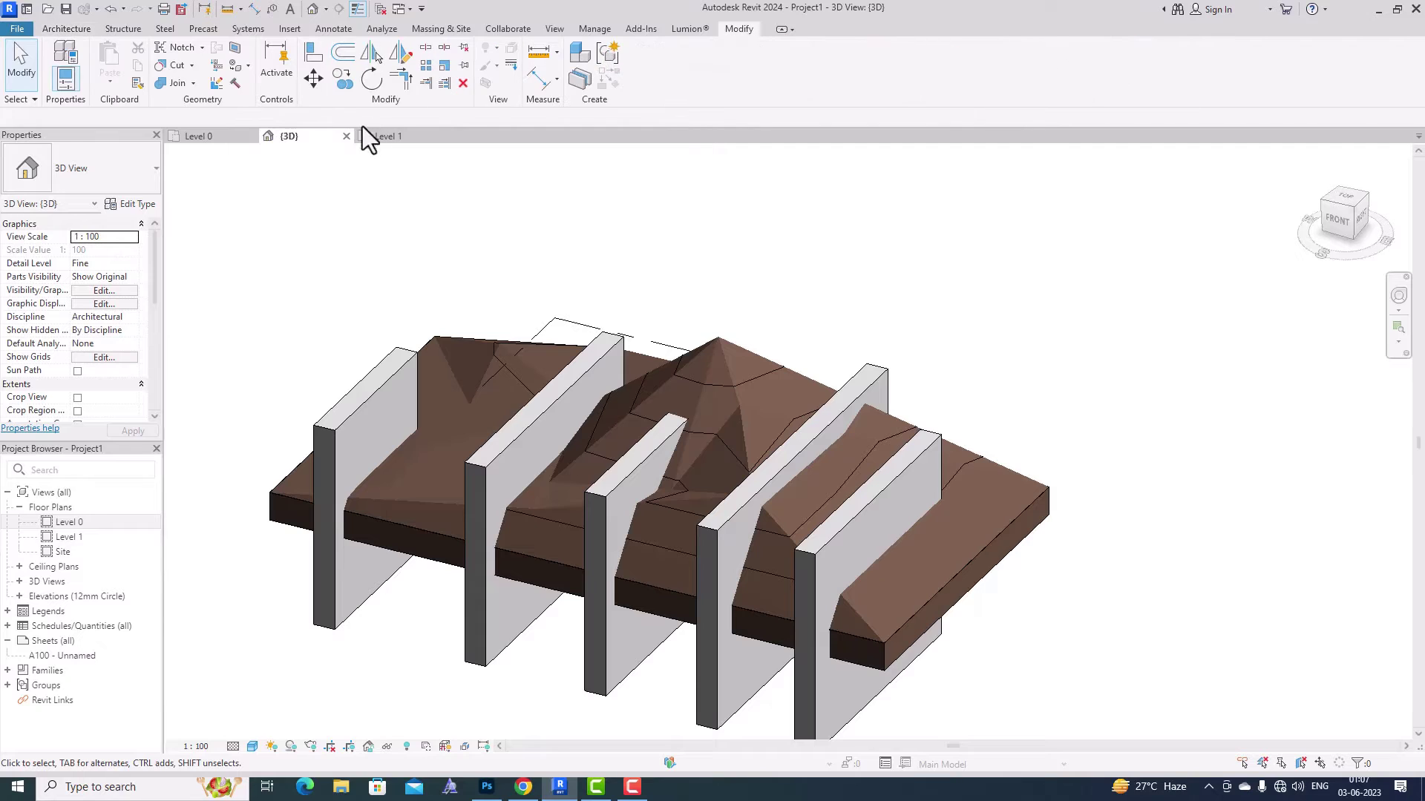
{"action": "left_click", "coordinate": [181, 70]}
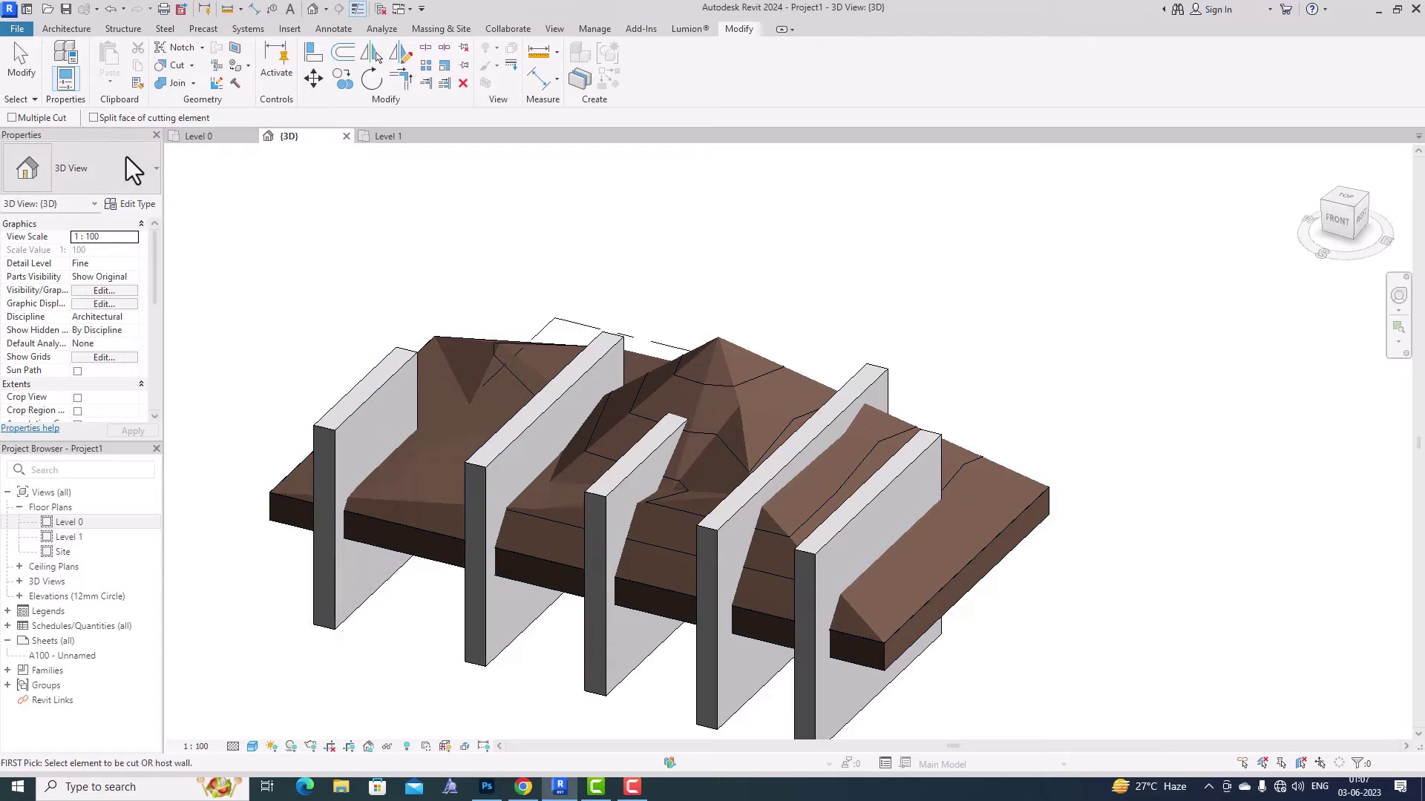
- With Split face of cutting element on, cut the toposolid with the leftmost footing wall
{"action": "left_click", "coordinate": [94, 118]}
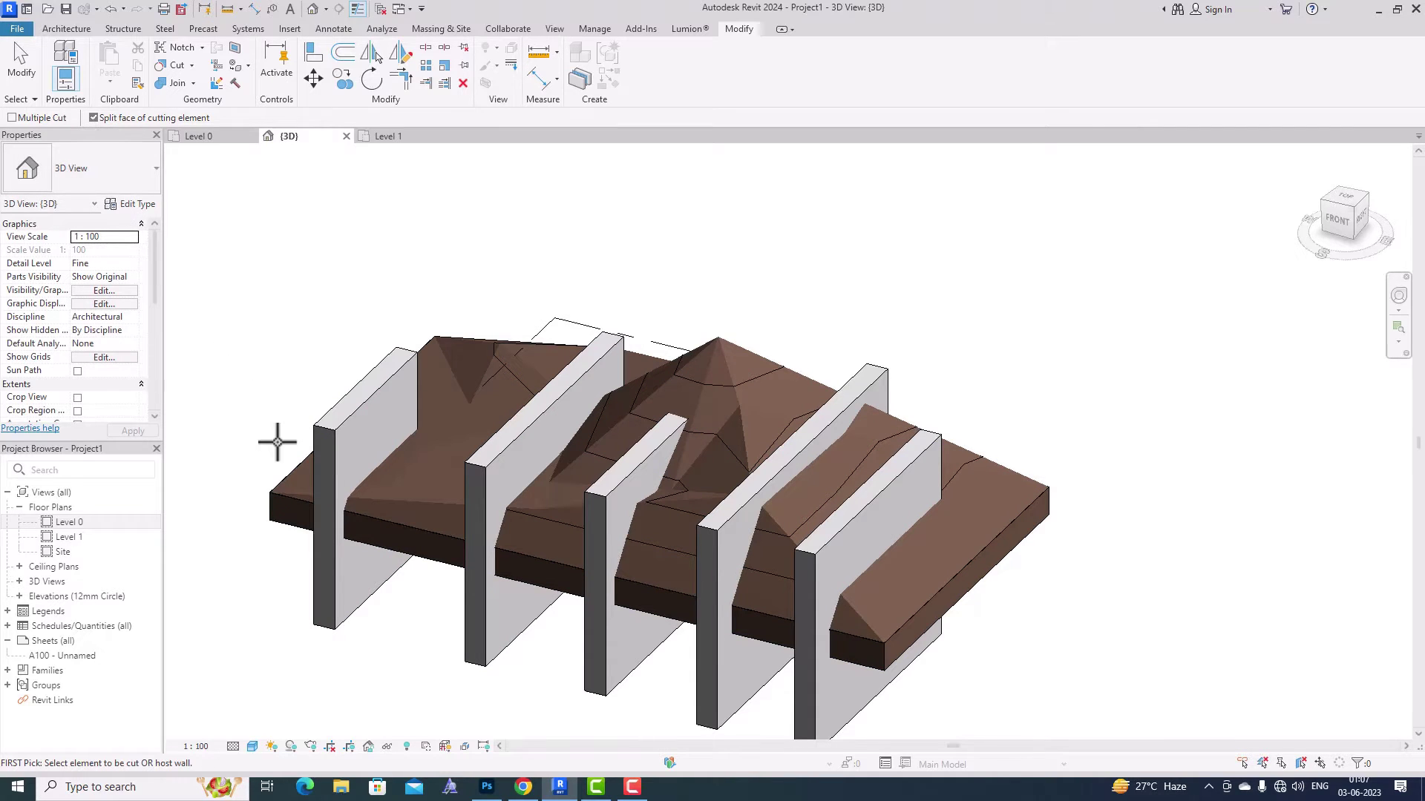
{"action": "left_click", "coordinate": [282, 486]}
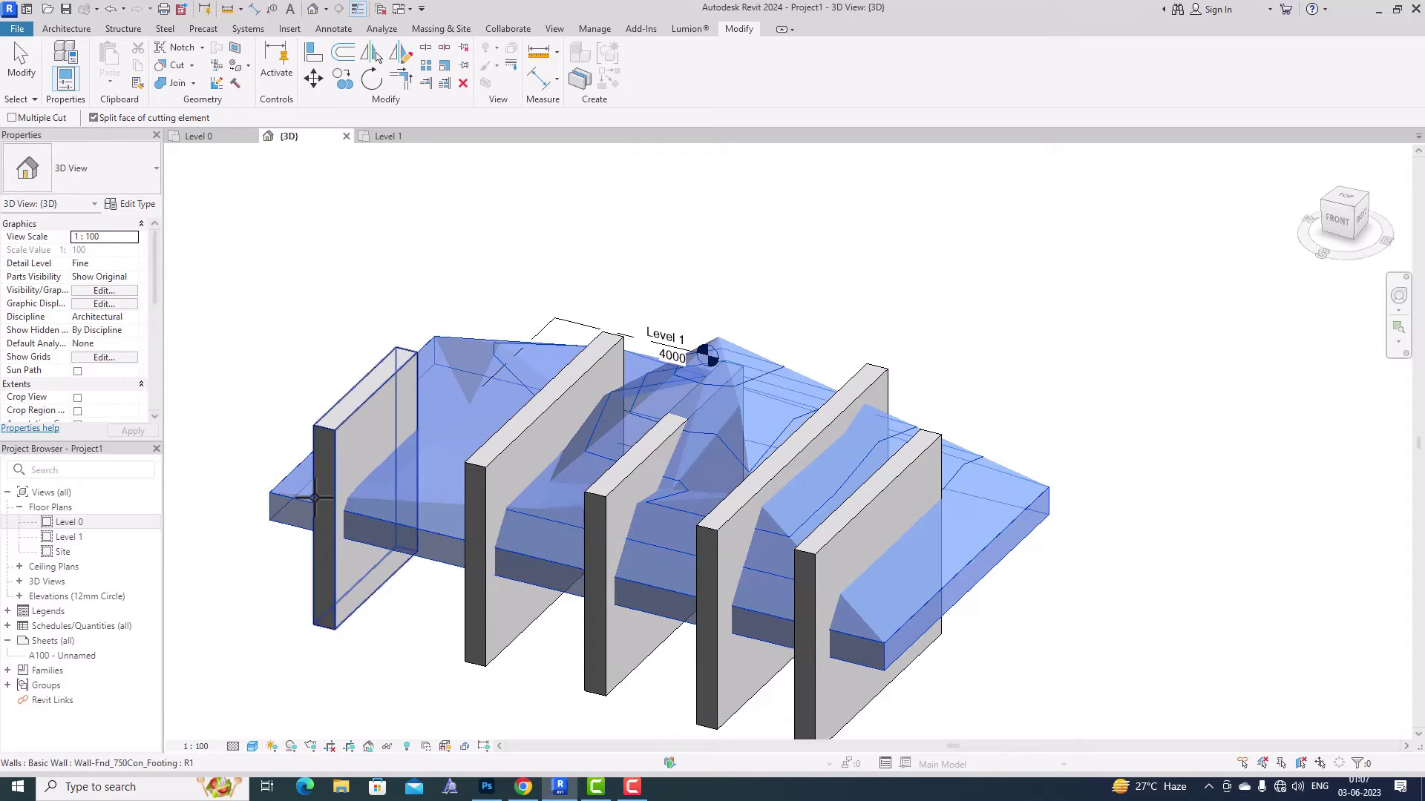
{"action": "left_click", "coordinate": [315, 497]}
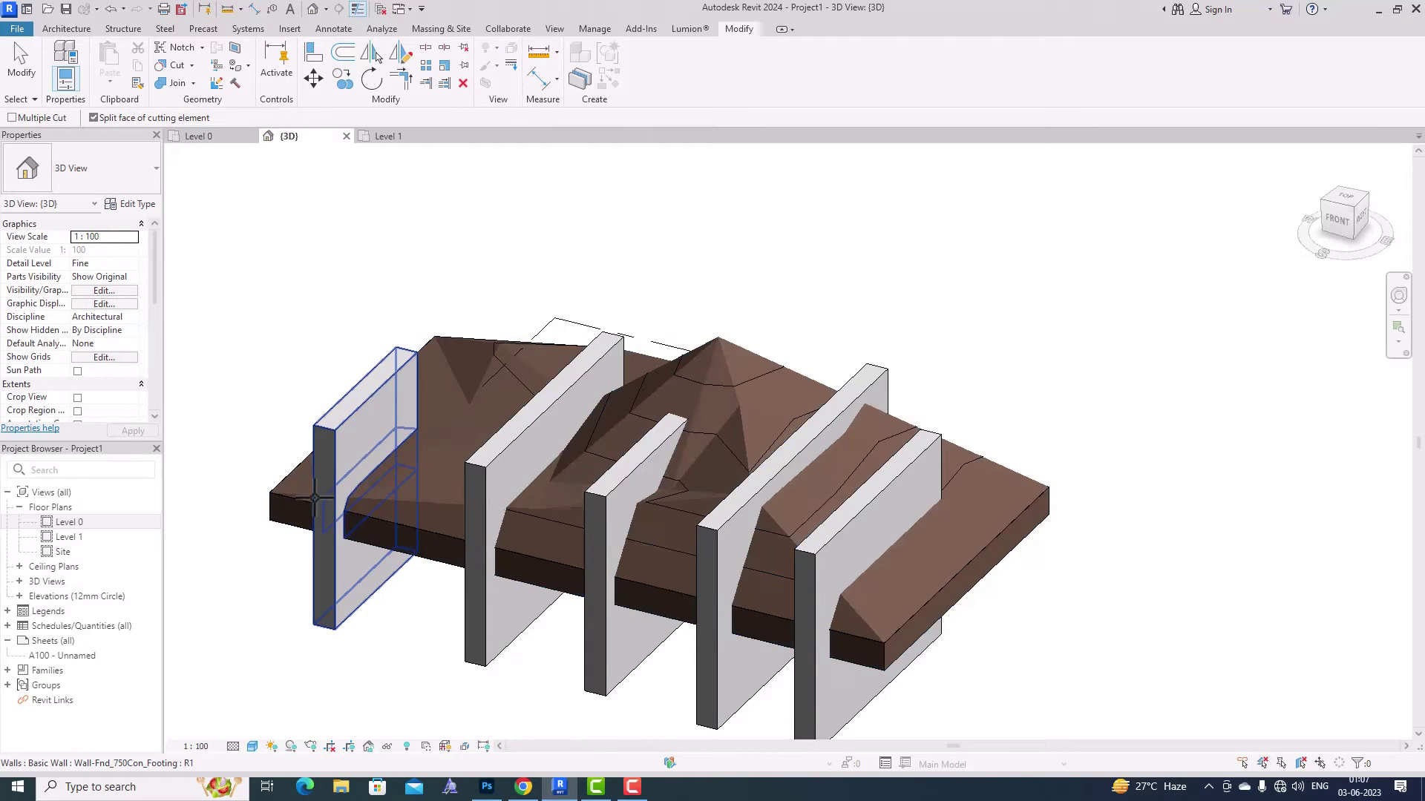
{"action": "key", "text": "Escape"}
{"action": "key", "text": "Escape"}
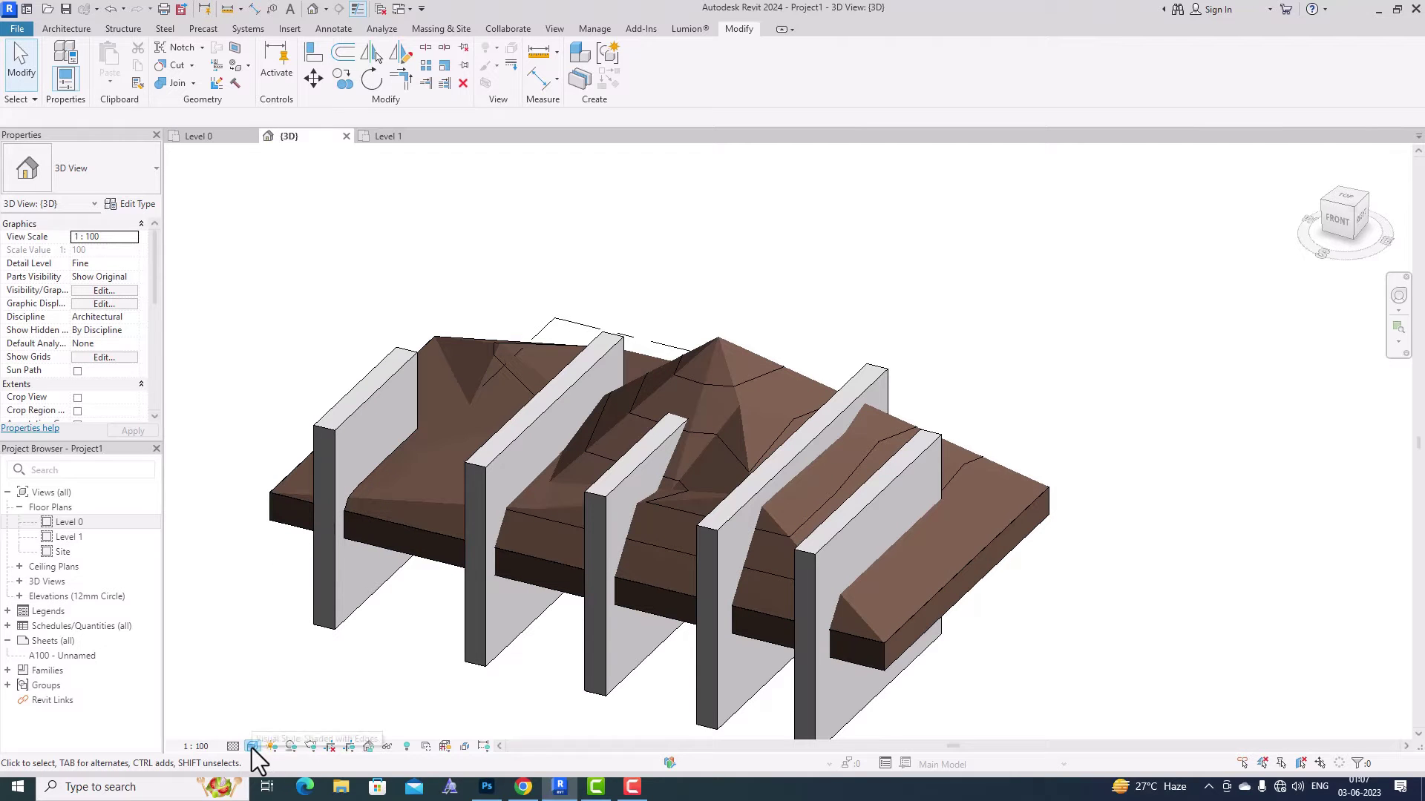
- Switch the 3D view's visual style to Wireframe, then to Realistic
{"action": "left_click", "coordinate": [252, 748]}
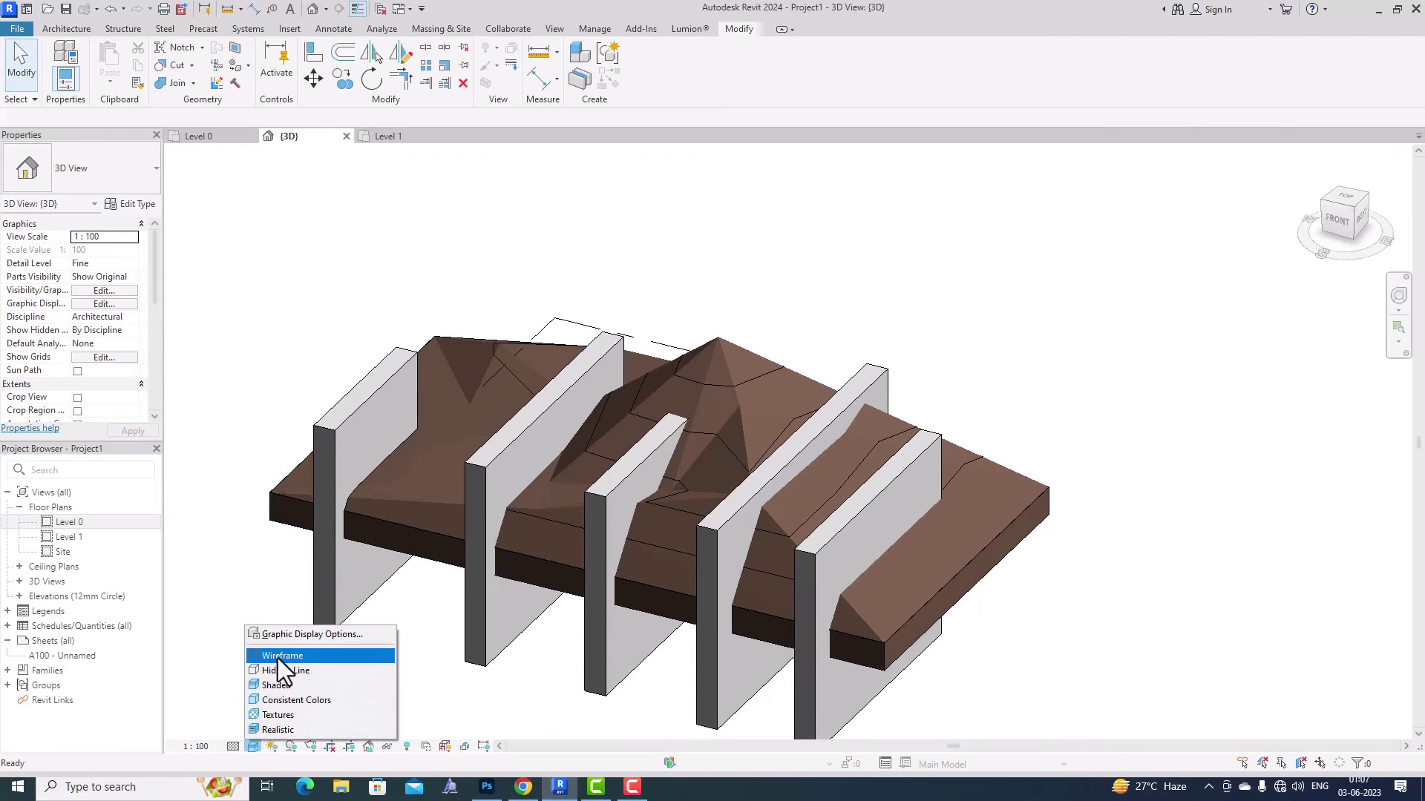
{"action": "left_click", "coordinate": [279, 658]}
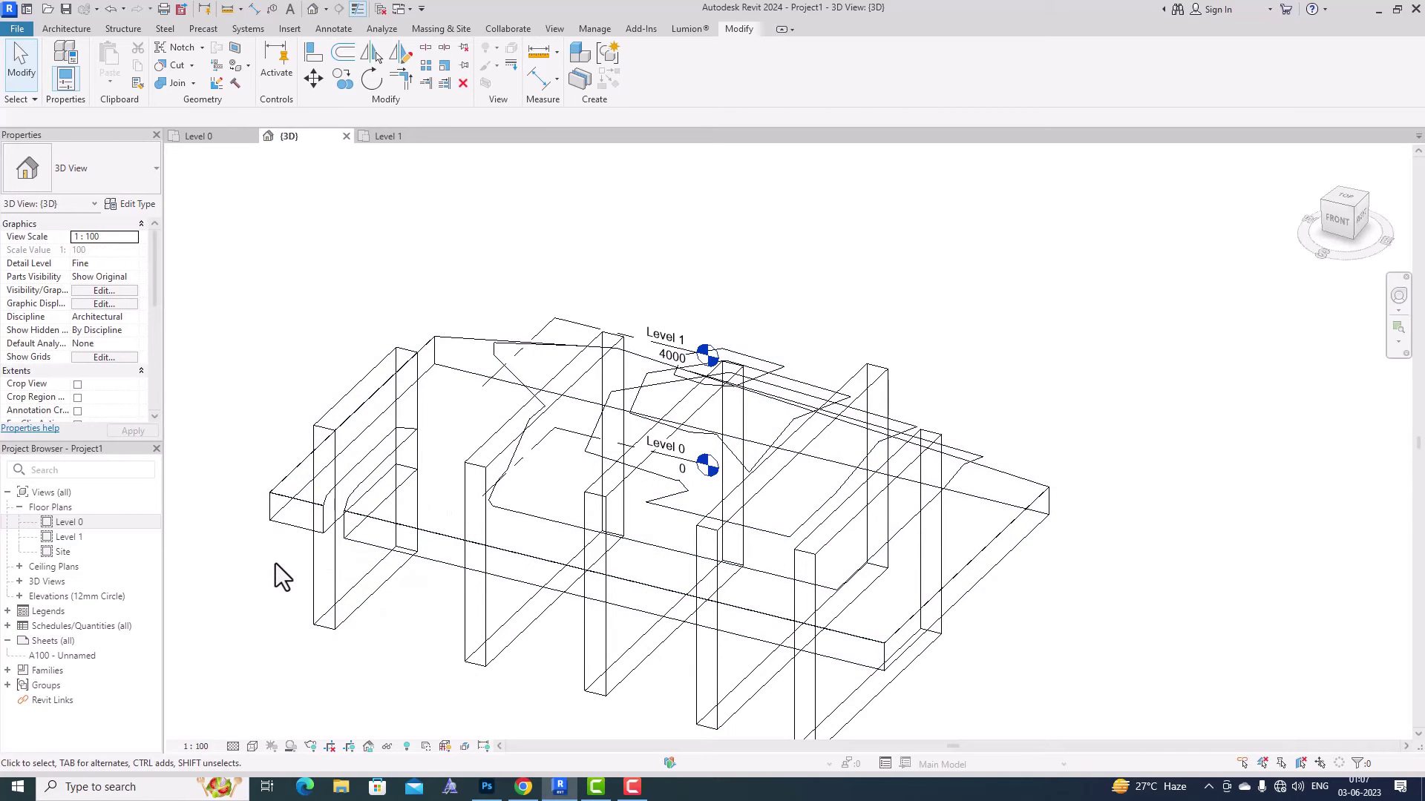
{"action": "left_click", "coordinate": [253, 744]}
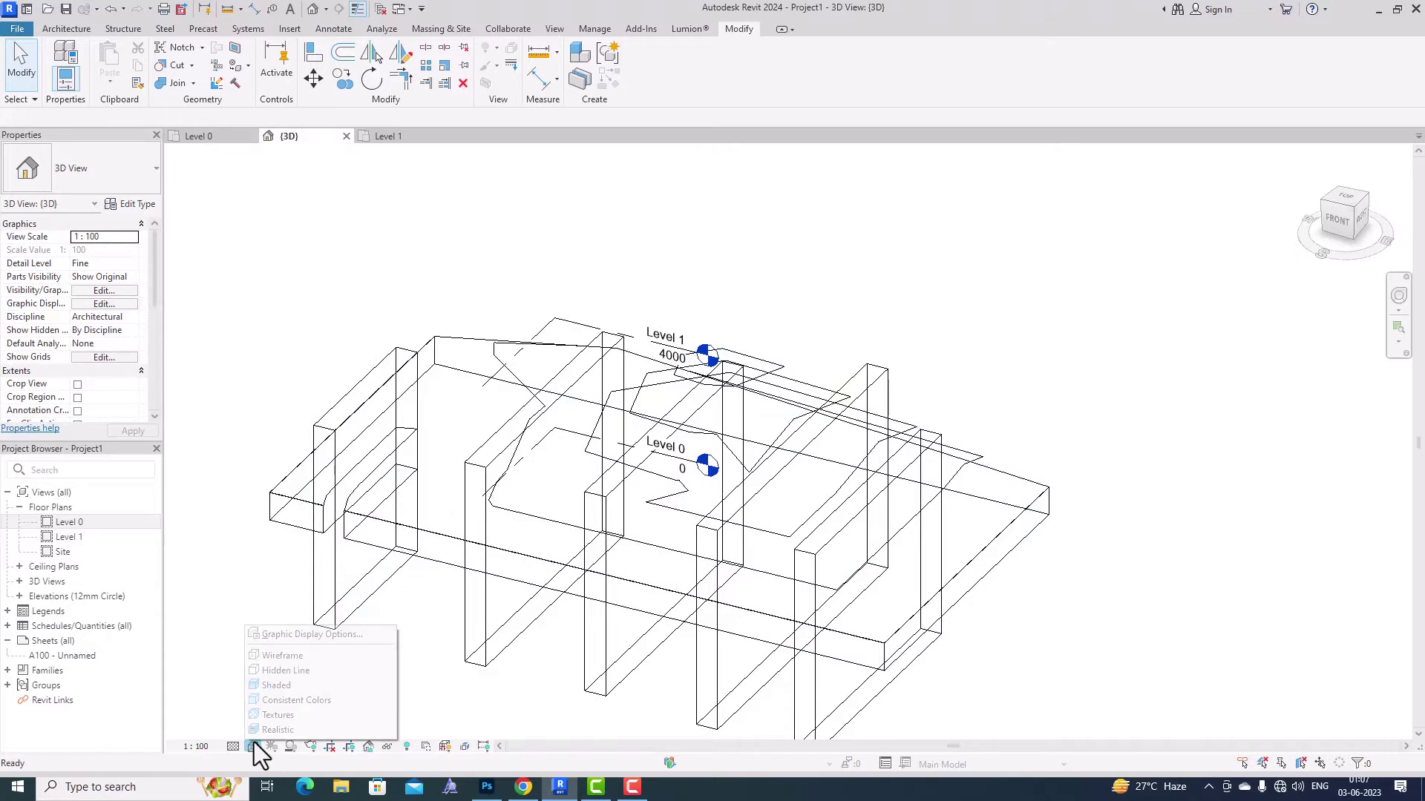
{"action": "left_click", "coordinate": [268, 730]}
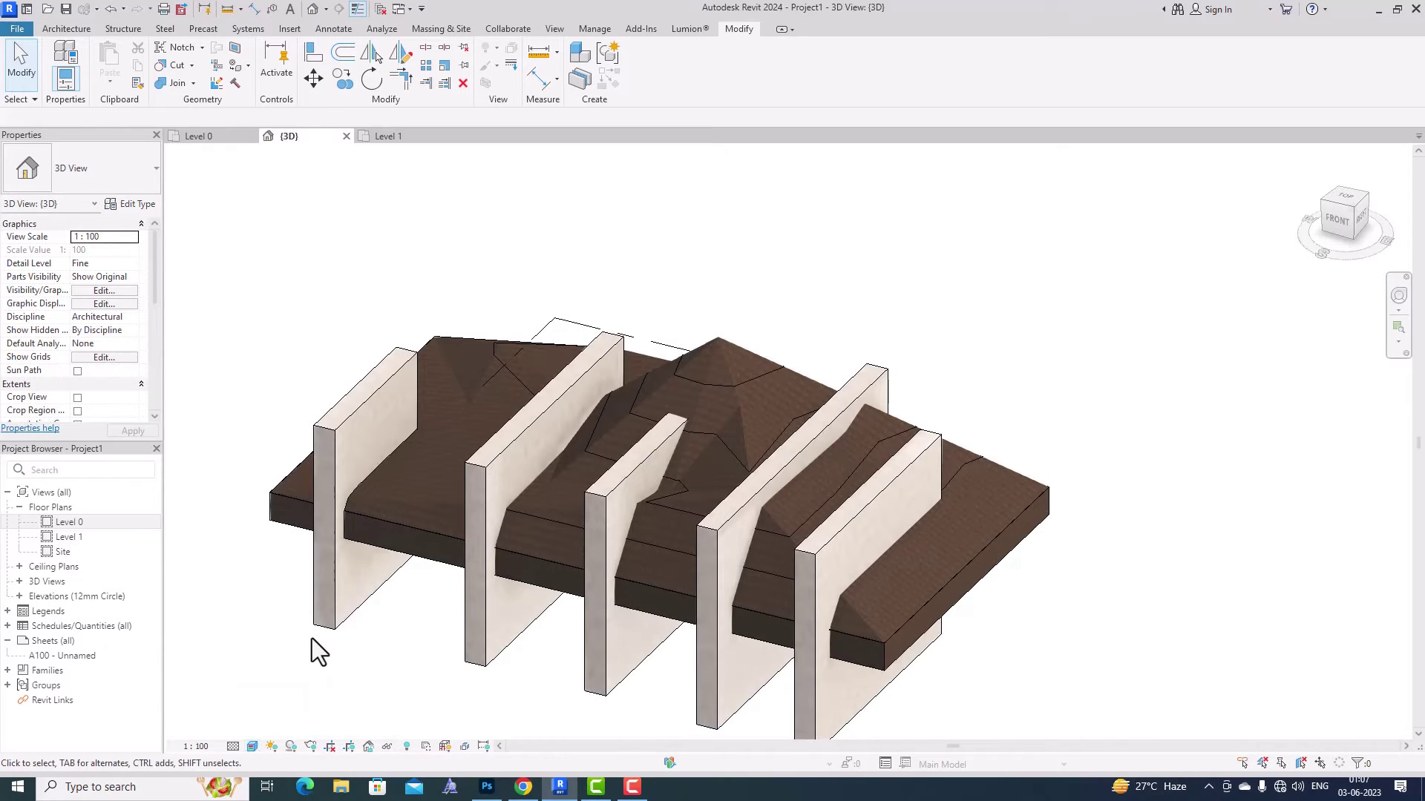
{"action": "left_click", "coordinate": [326, 575]}
{"action": "right_click", "coordinate": [325, 573]}
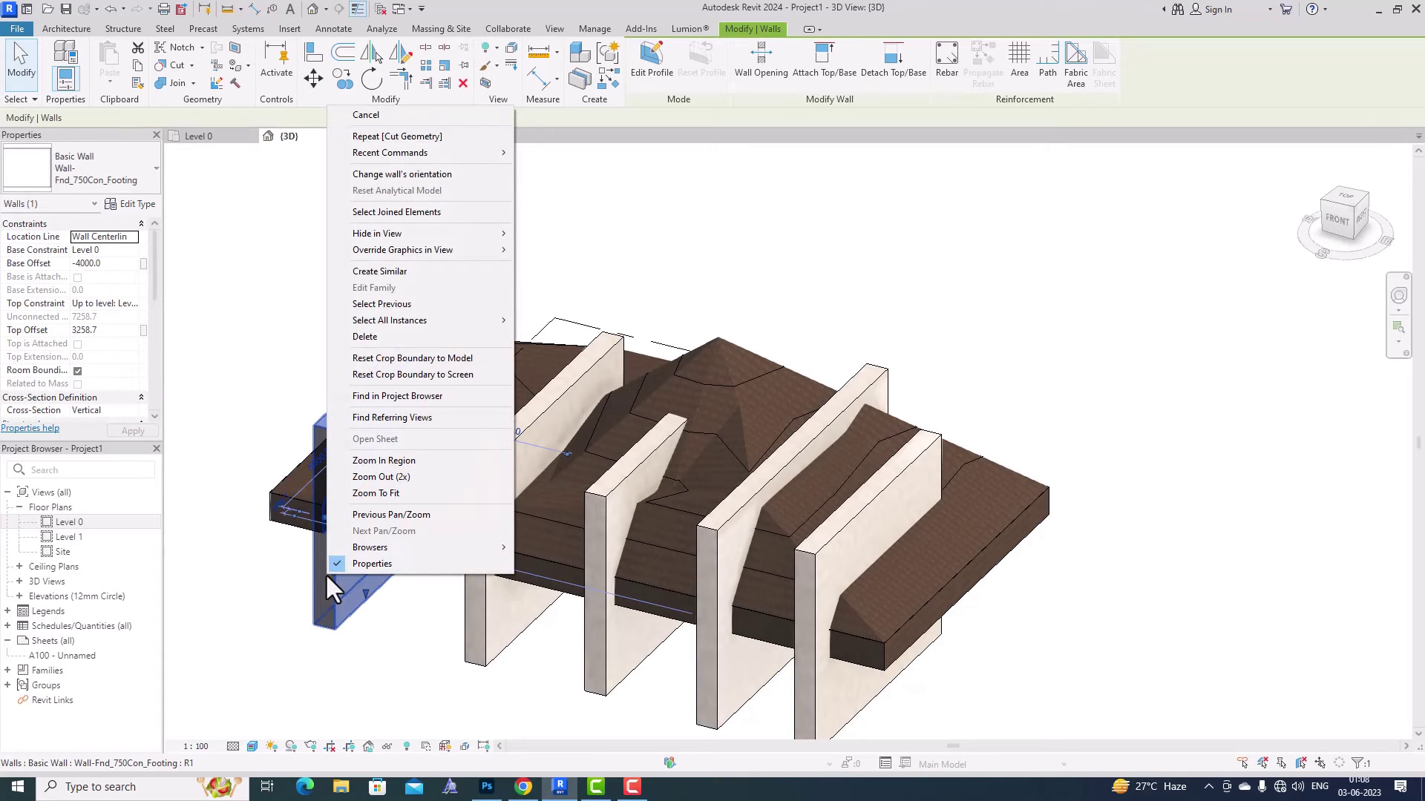
{"action": "mouse_move", "coordinate": [375, 234]}
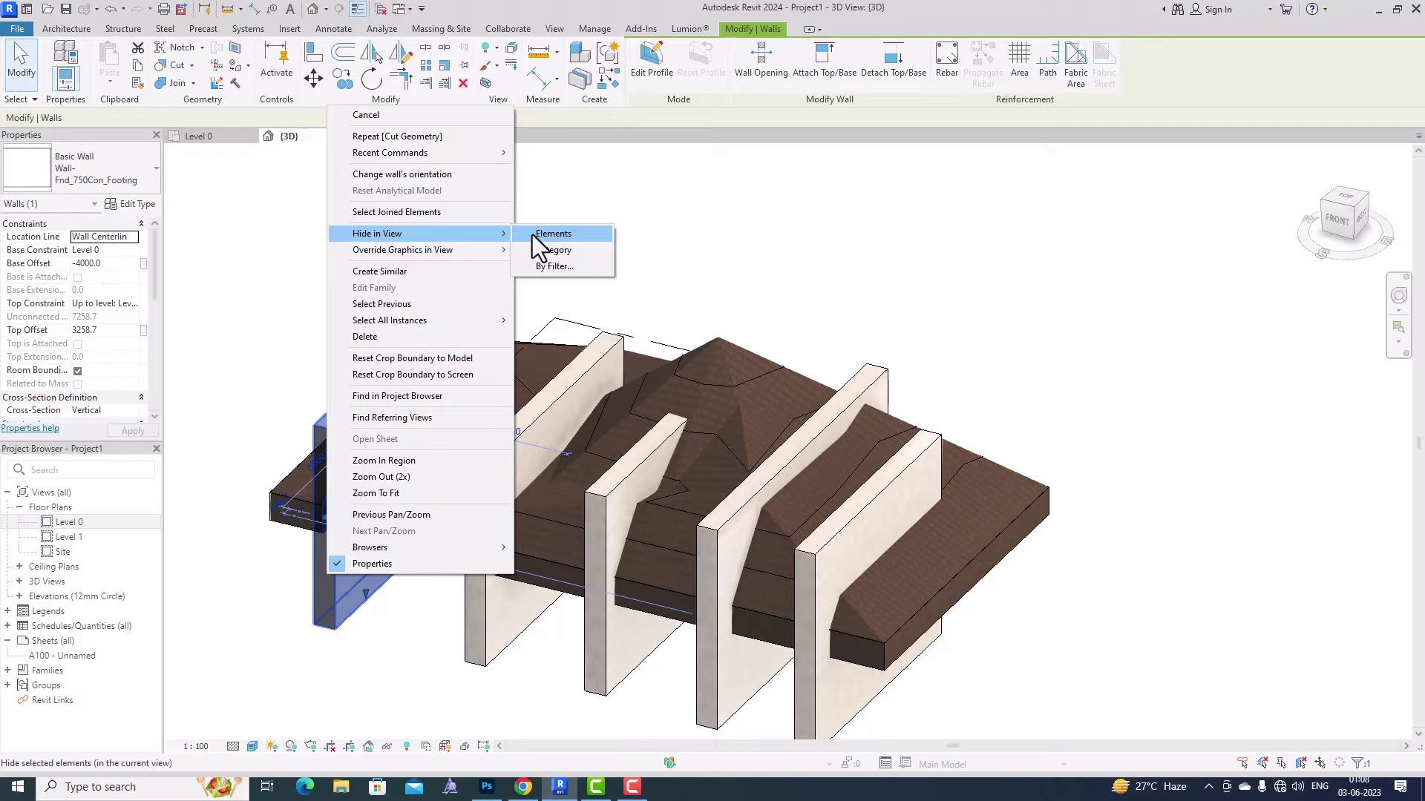
{"action": "left_click", "coordinate": [534, 234]}
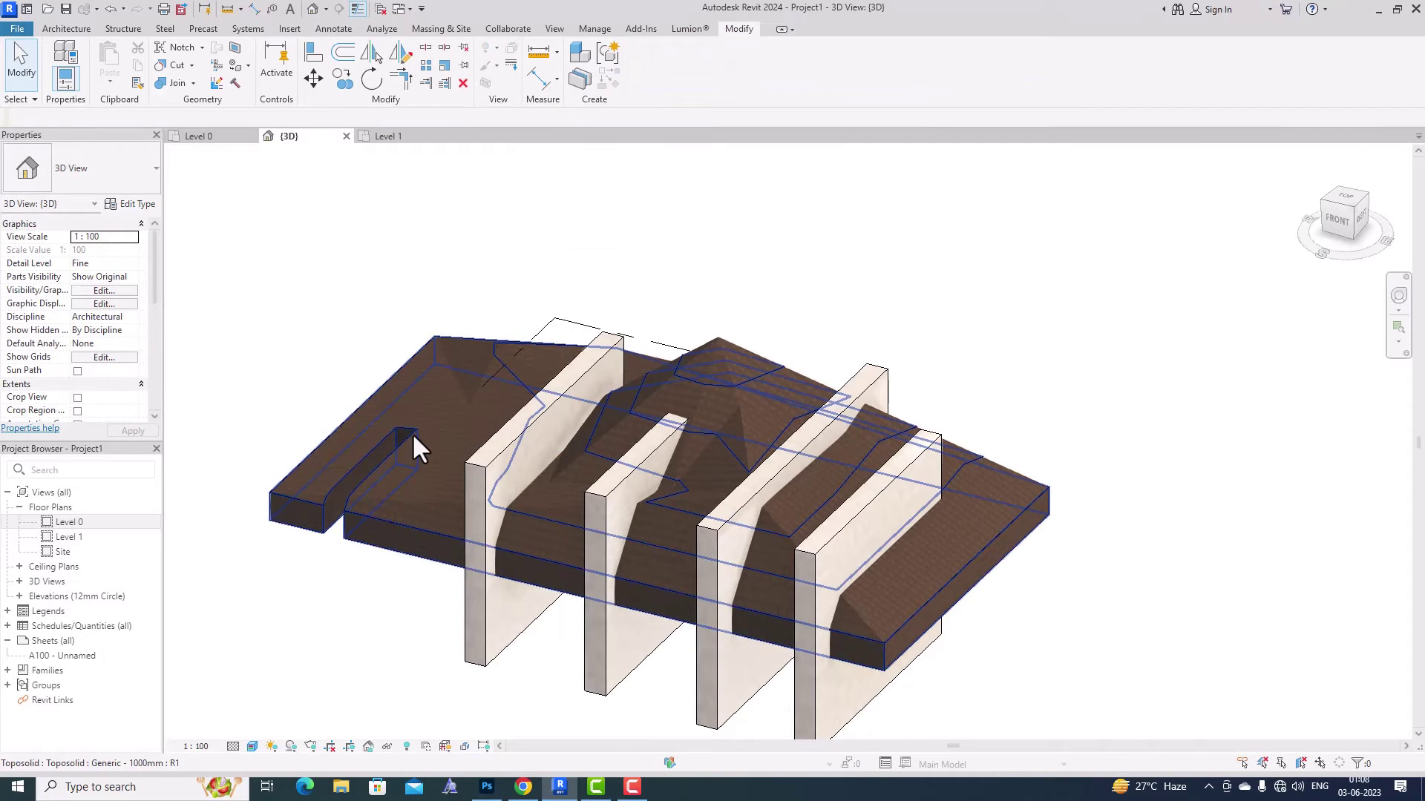
{"action": "scroll", "coordinate": [348, 452], "scroll_direction": "up", "scroll_amount": 3}
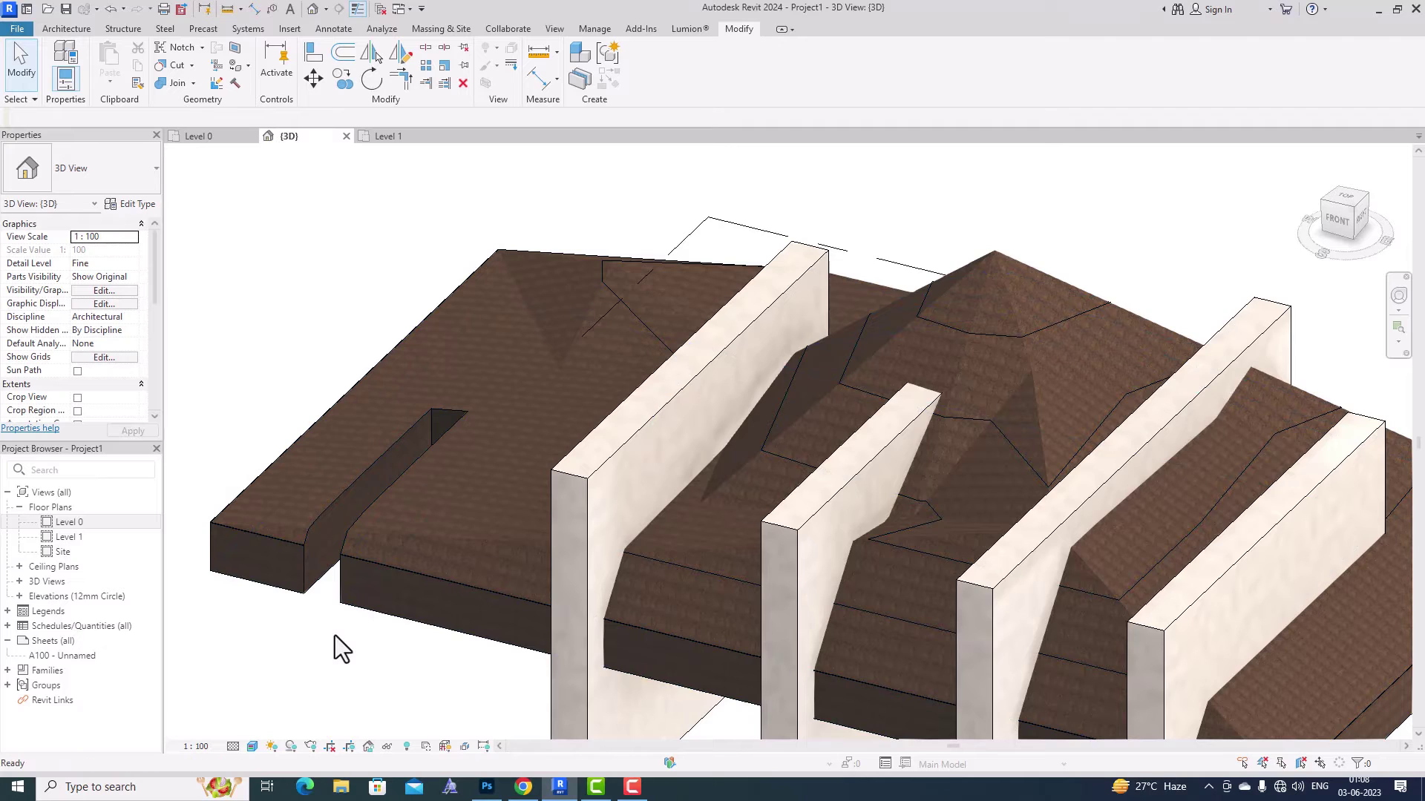
{"action": "scroll", "coordinate": [335, 635], "scroll_direction": "down", "scroll_amount": 3}
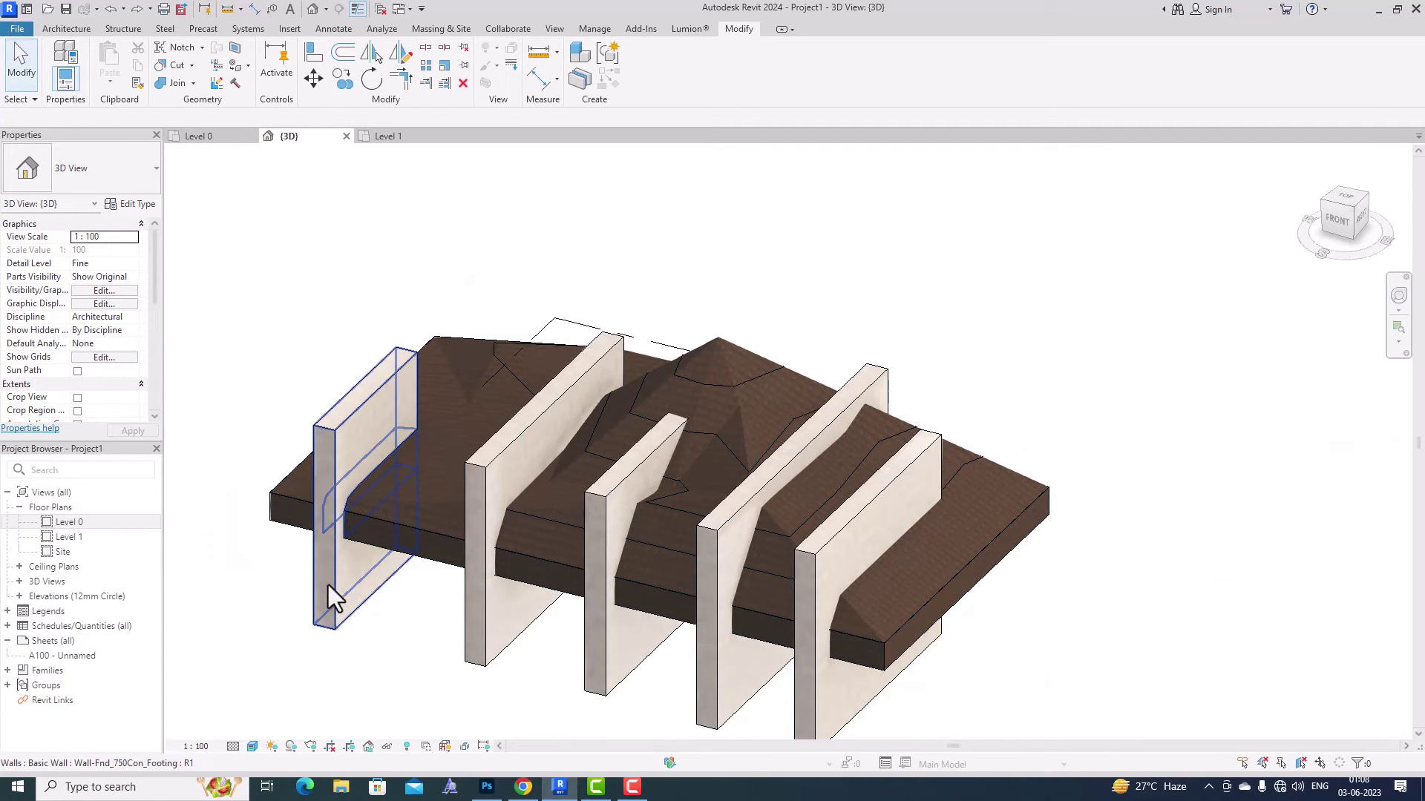
- Select and delete the leftmost footing wall
{"action": "left_click", "coordinate": [329, 563]}
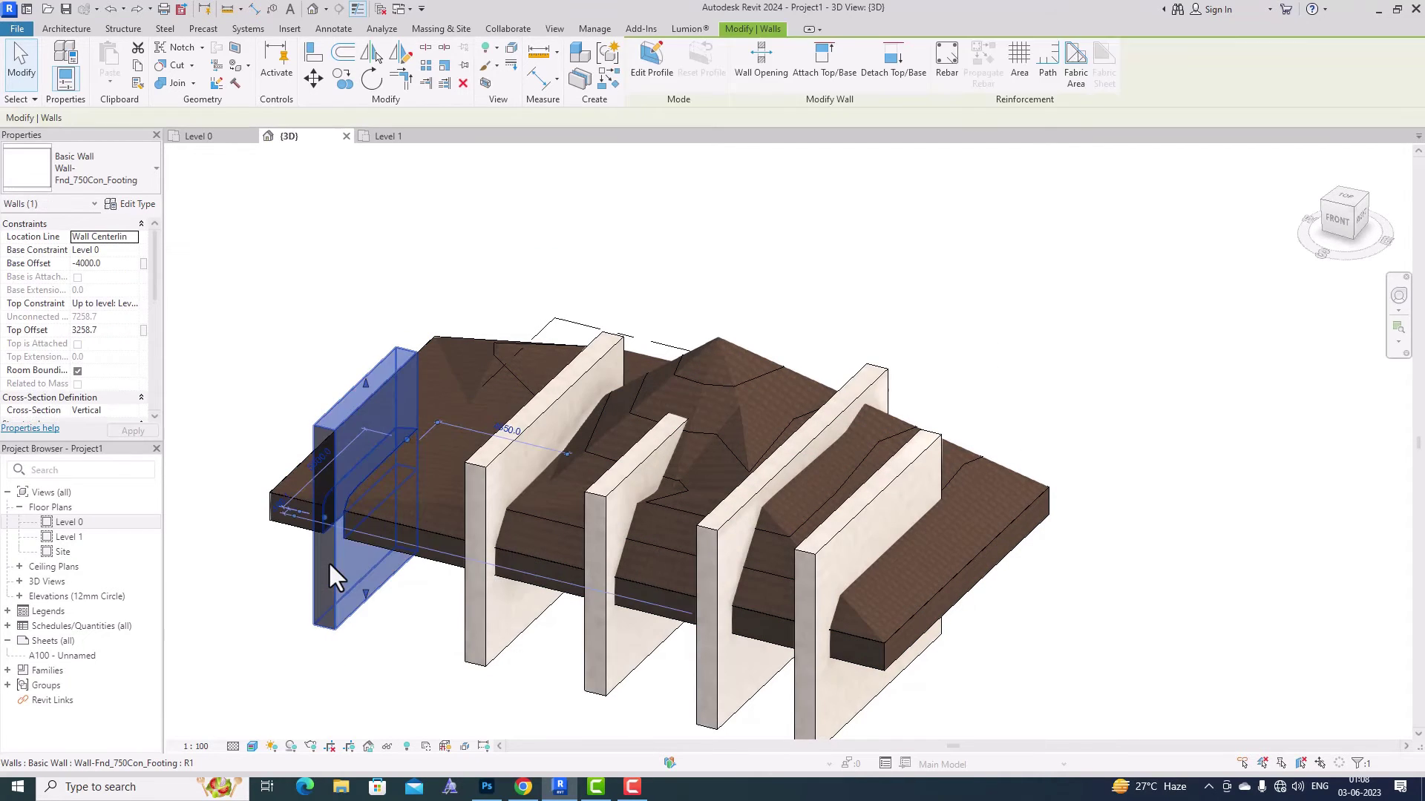
{"action": "key", "text": "Delete"}
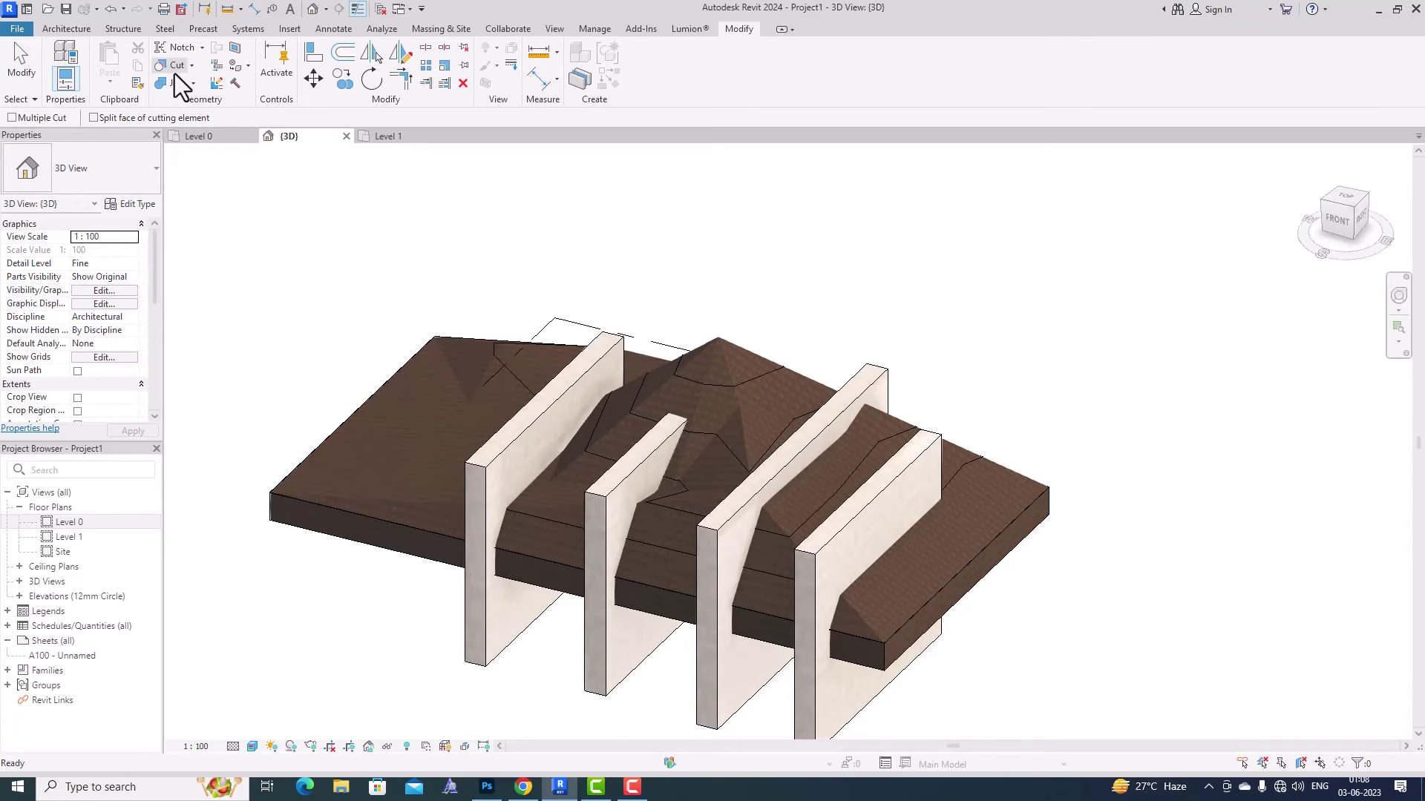
- Turn on Multiple Cut and cut the toposolid with the remaining footing walls
{"action": "left_click", "coordinate": [12, 119]}
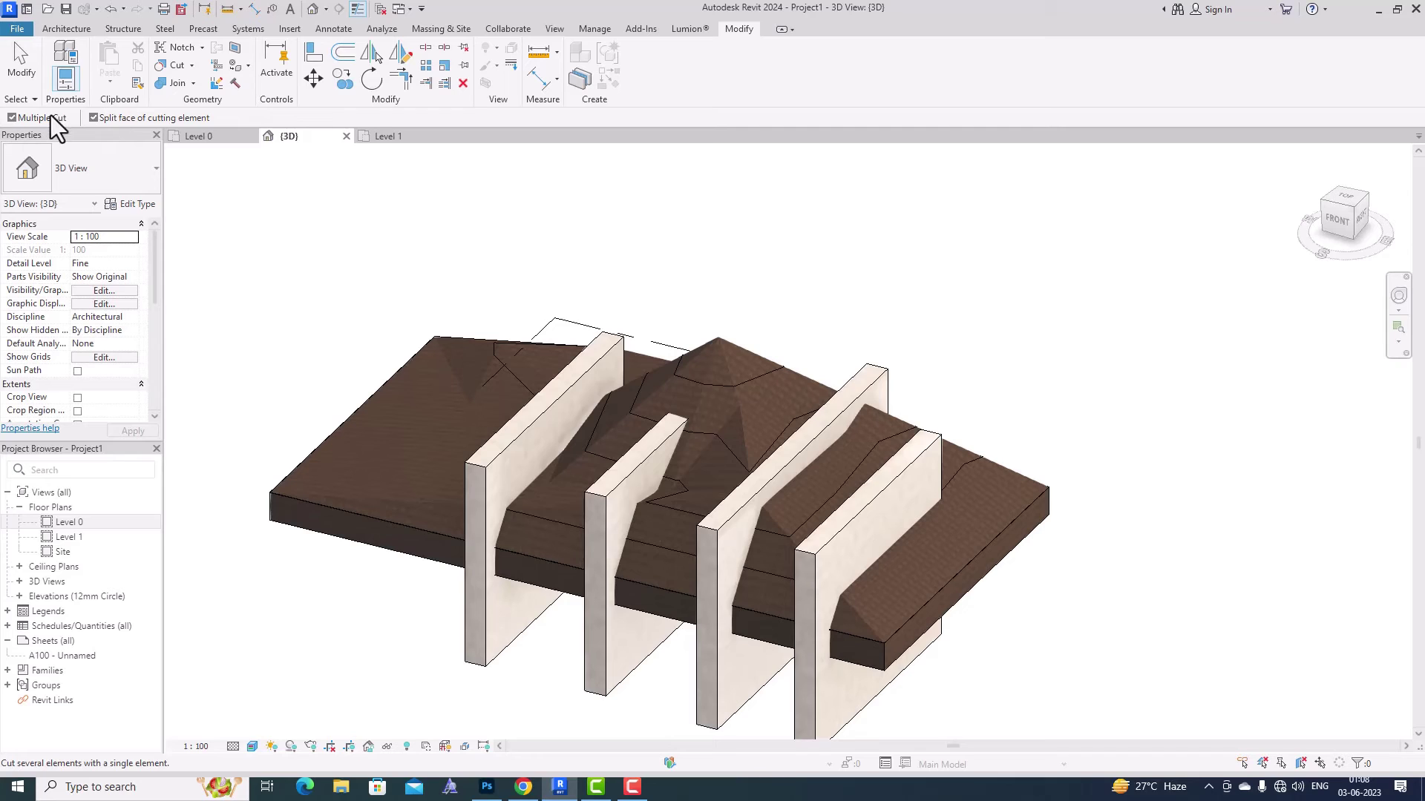
{"action": "left_click", "coordinate": [289, 497]}
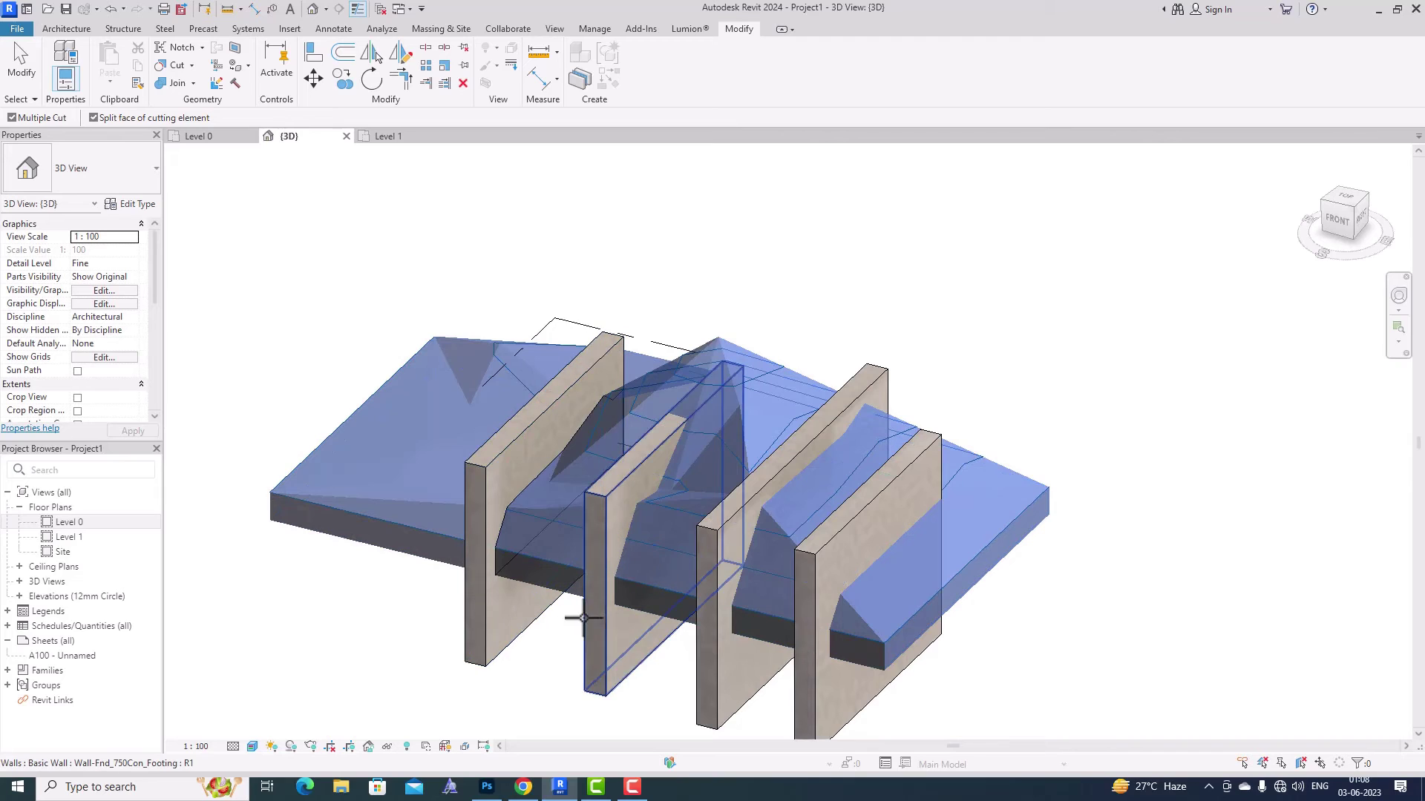
{"action": "left_click", "coordinate": [791, 662]}
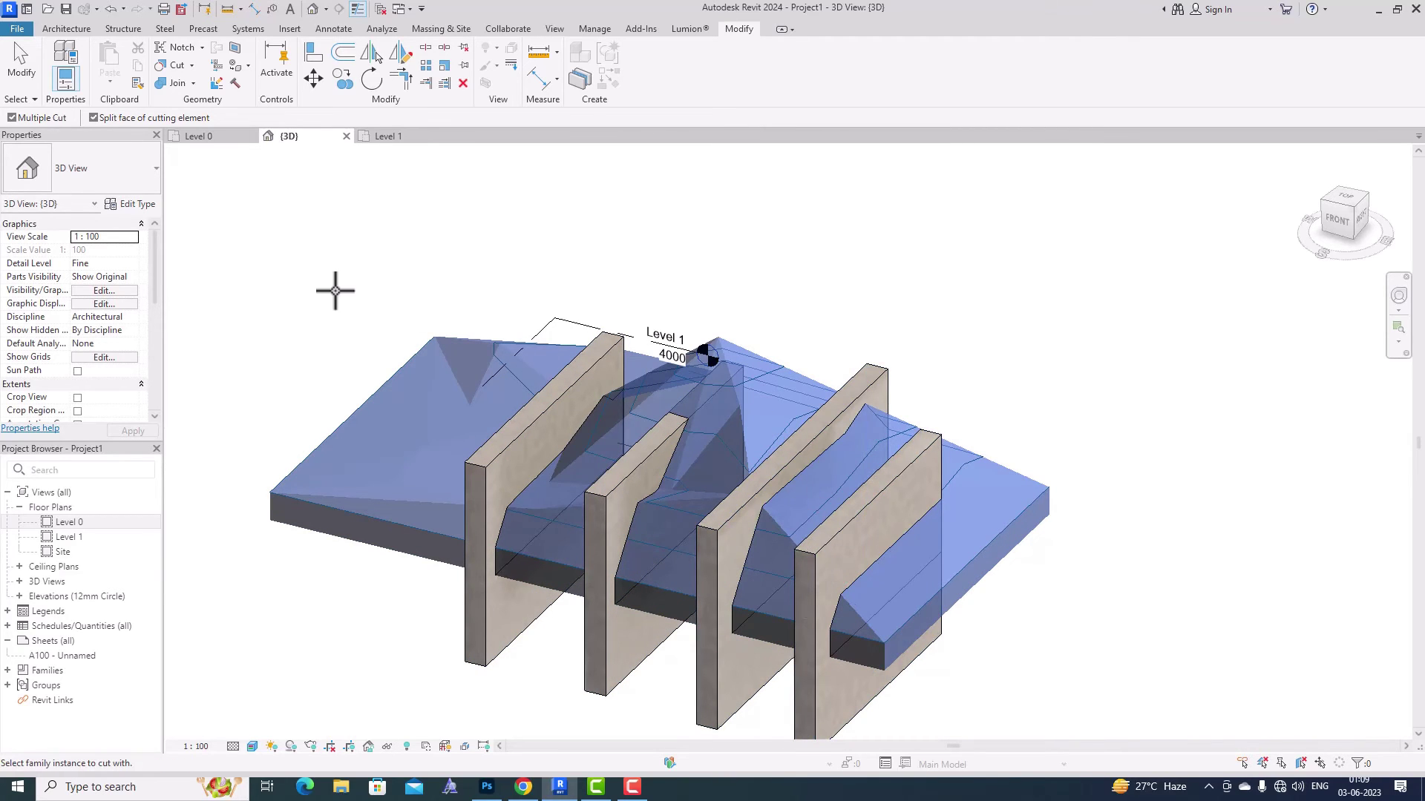
{"action": "key", "text": "Escape"}
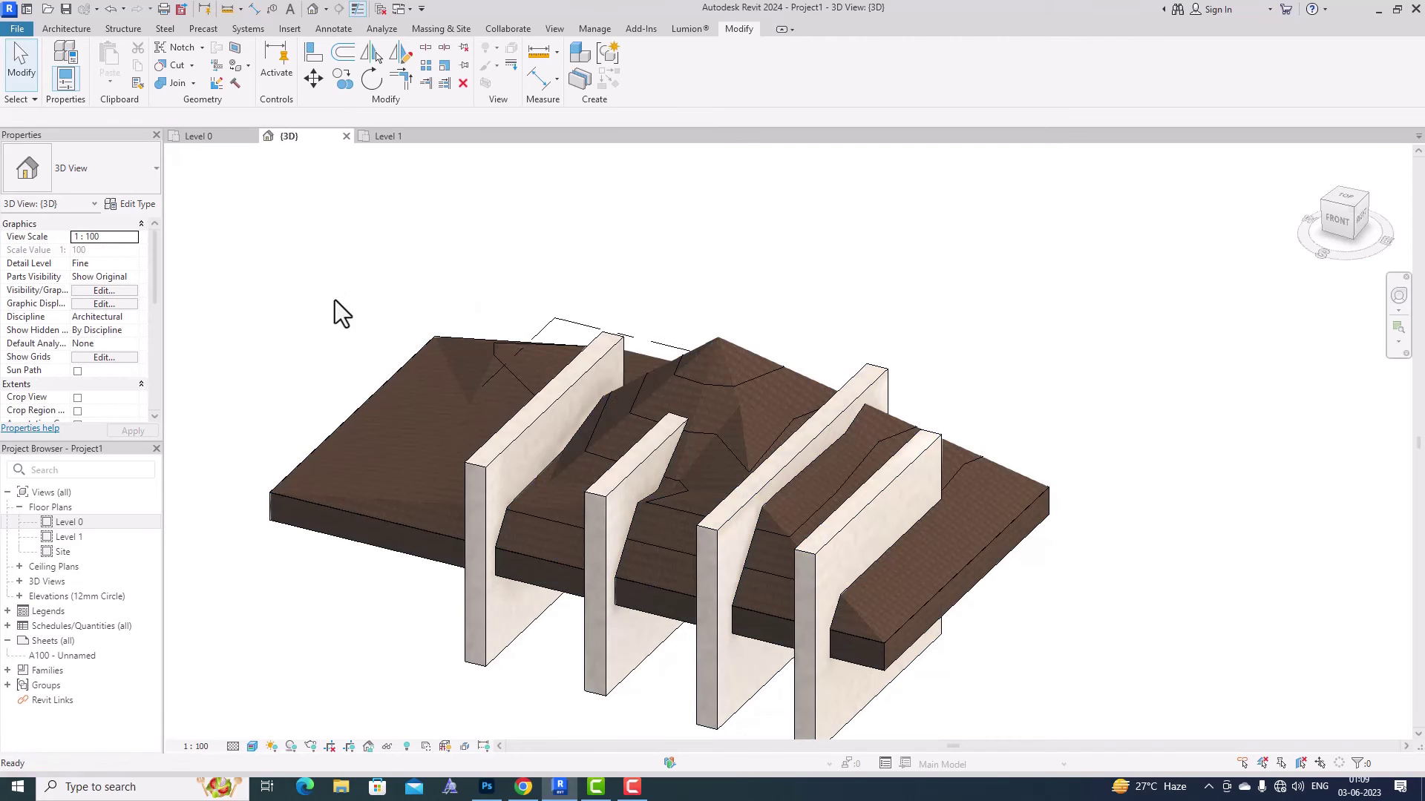
{"action": "left_click", "coordinate": [479, 474]}
- Hide the Walls category in this view and orbit to inspect the slots through the toposolid
{"action": "right_click", "coordinate": [478, 471]}
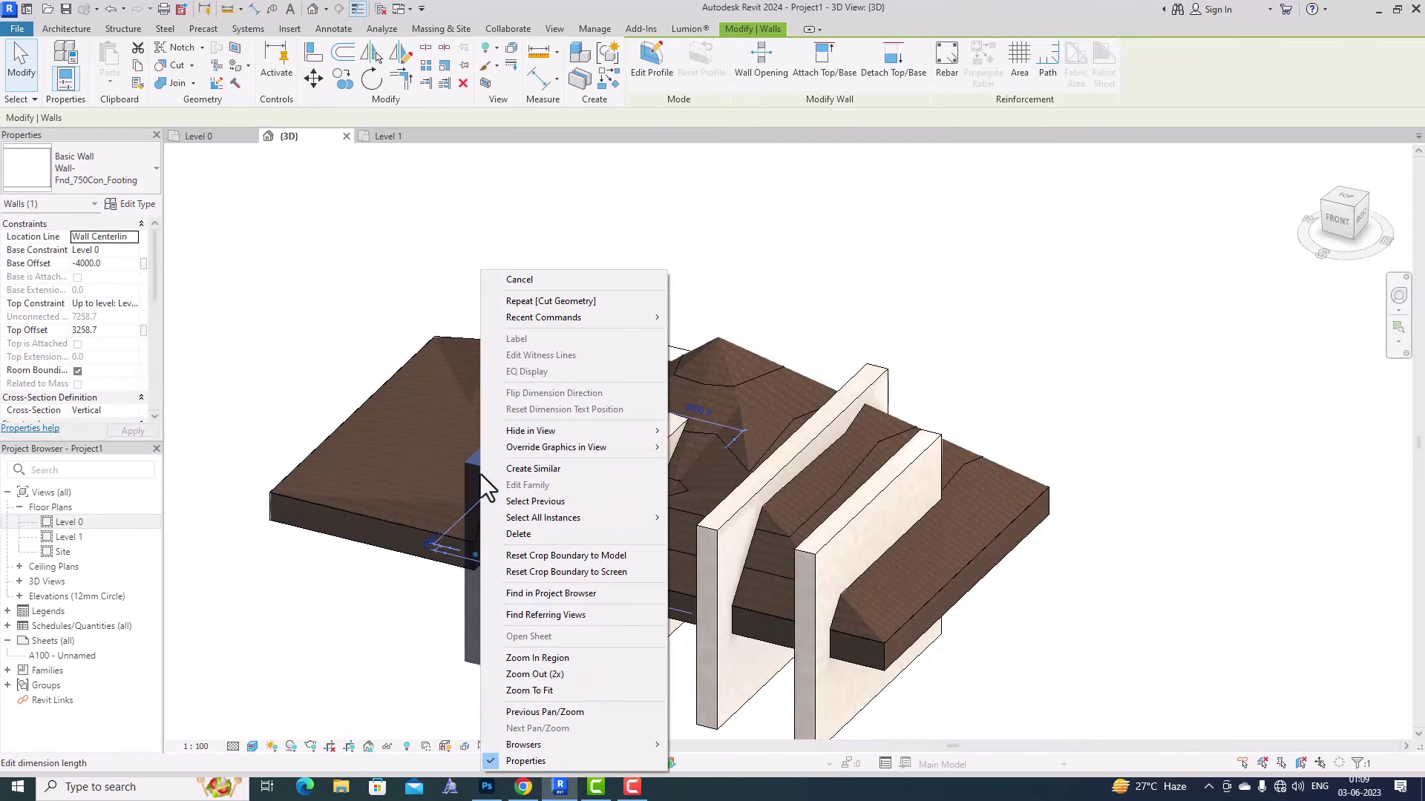
{"action": "mouse_move", "coordinate": [513, 436]}
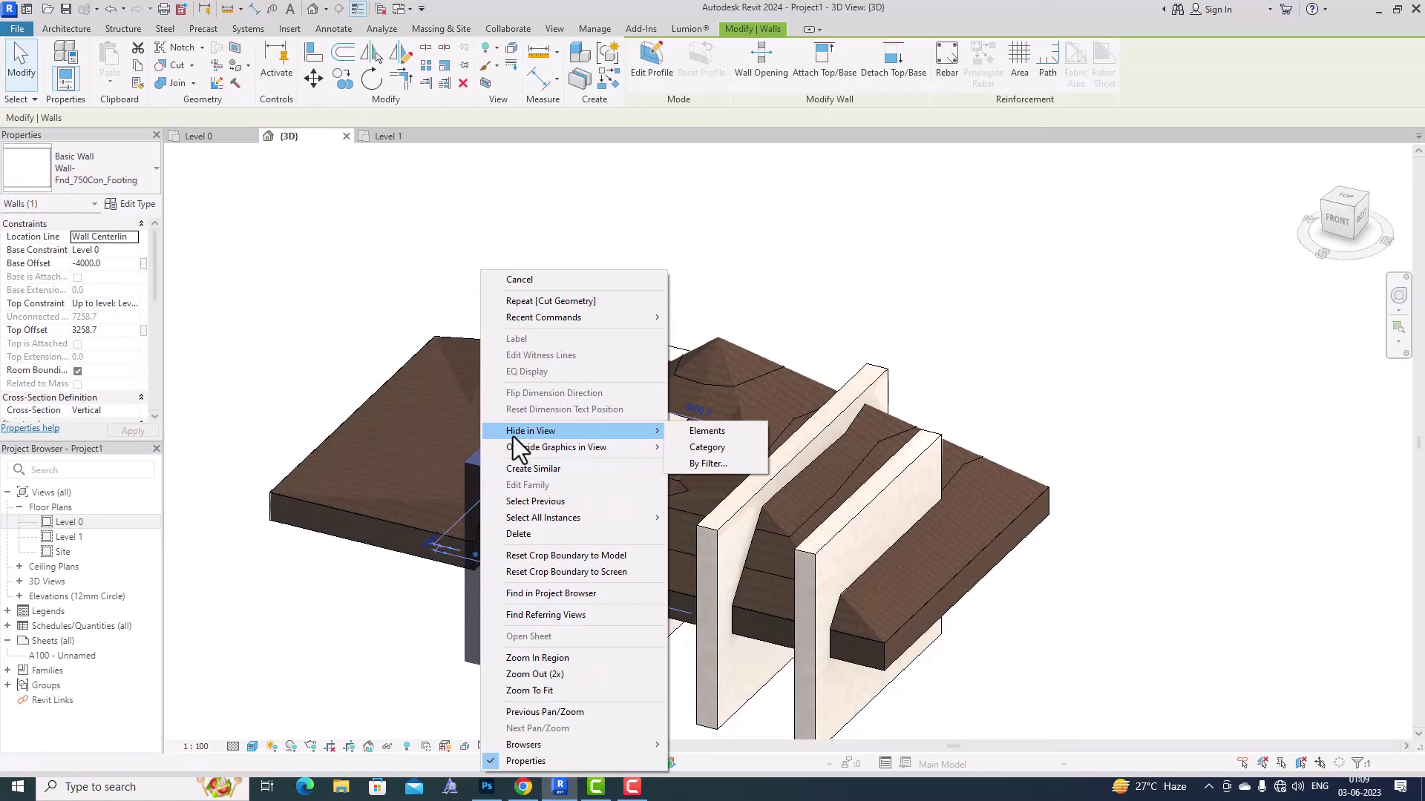
{"action": "left_click", "coordinate": [702, 445]}
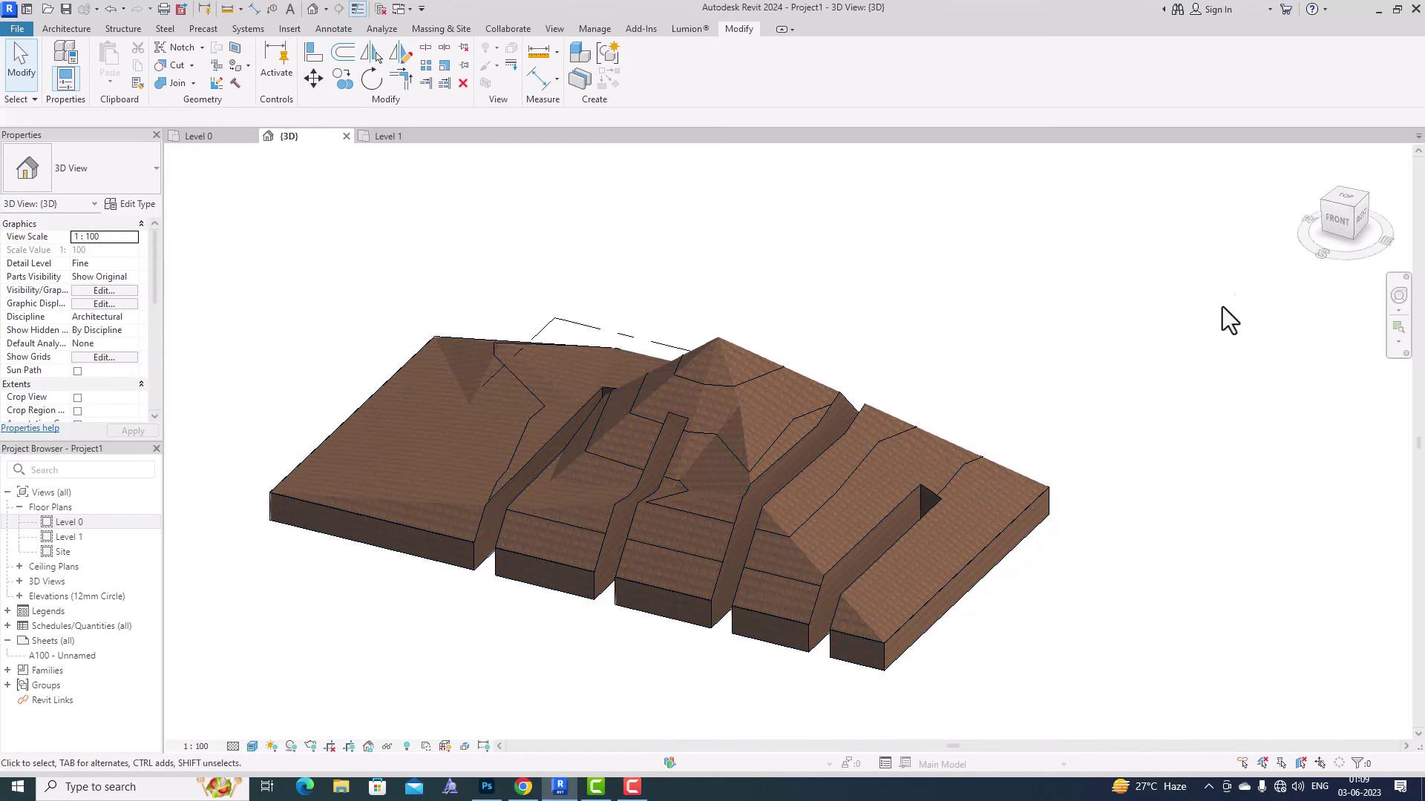
{"action": "left_click", "coordinate": [1341, 236]}
{"action": "left_click_drag", "start_coordinate": [1409, 229], "coordinate": [1282, 325]}
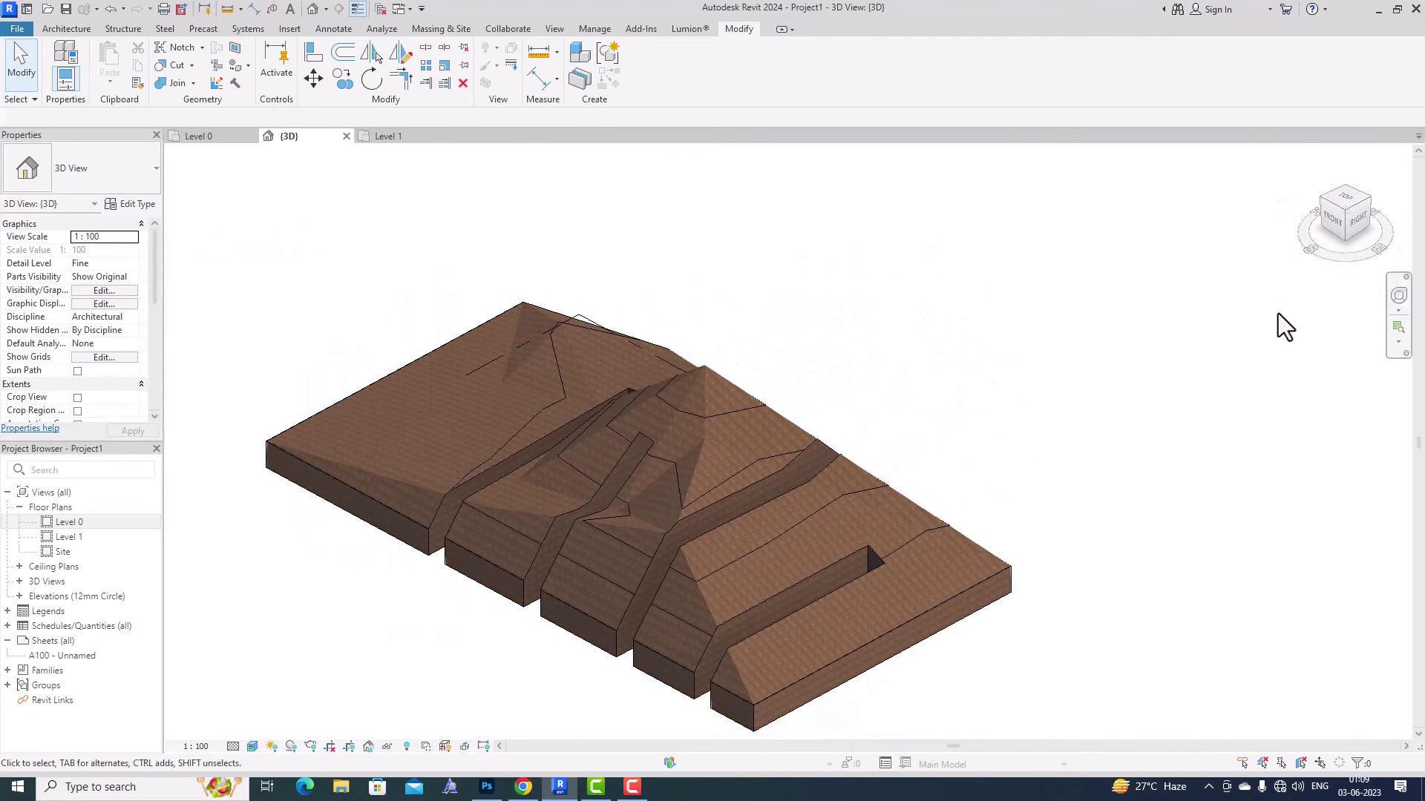
{"action": "left_click_drag", "start_coordinate": [1317, 228], "coordinate": [294, 171]}
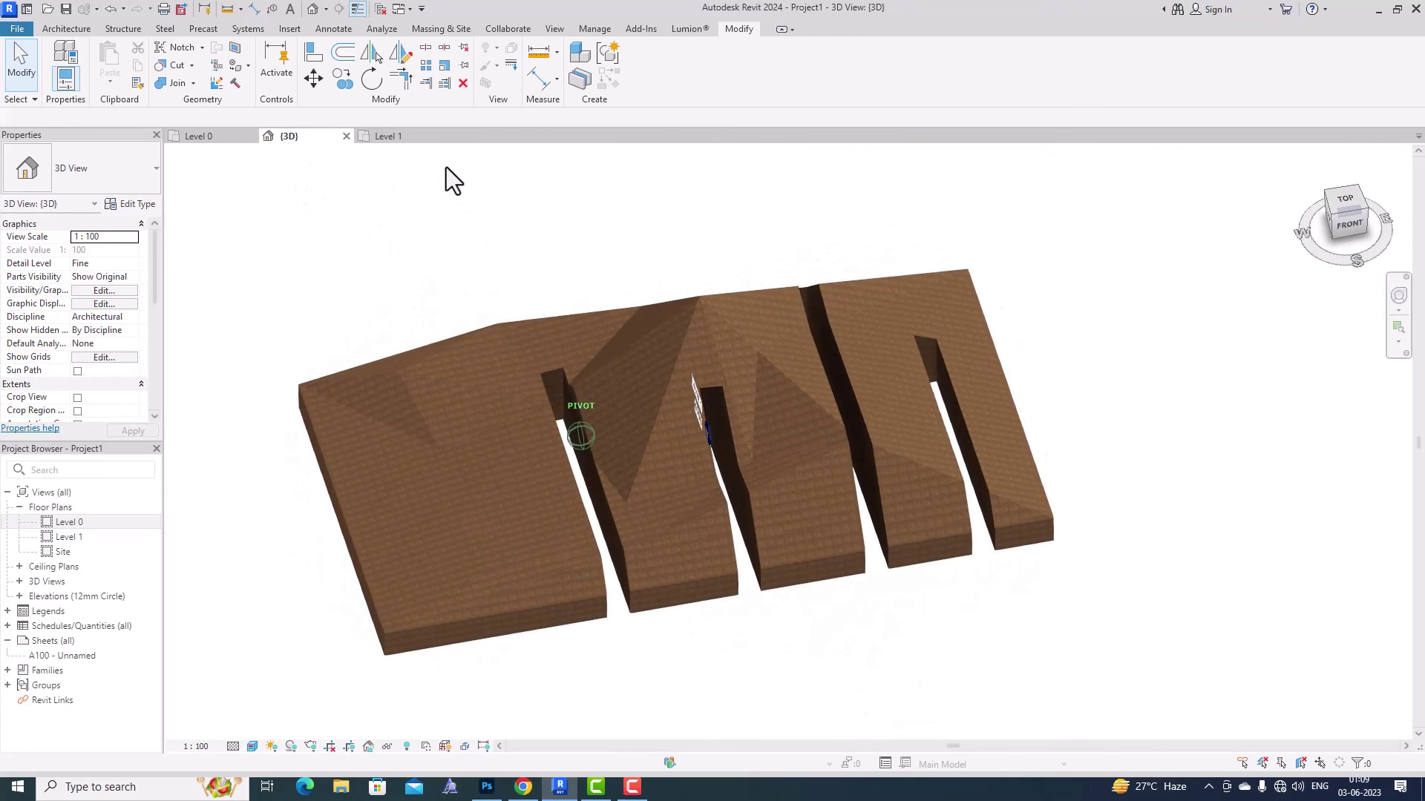